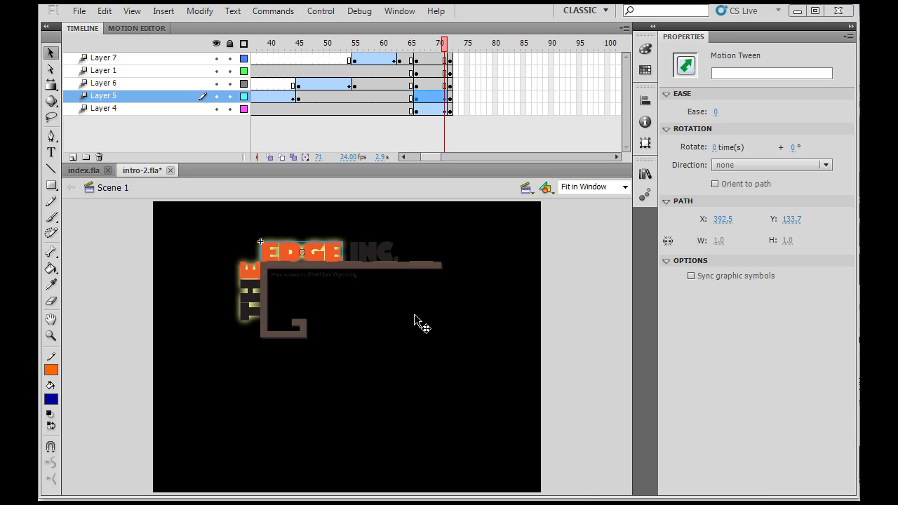
Add a motion tween to the INC. lettering on Layer 6 at frame 66.
click(384, 254)
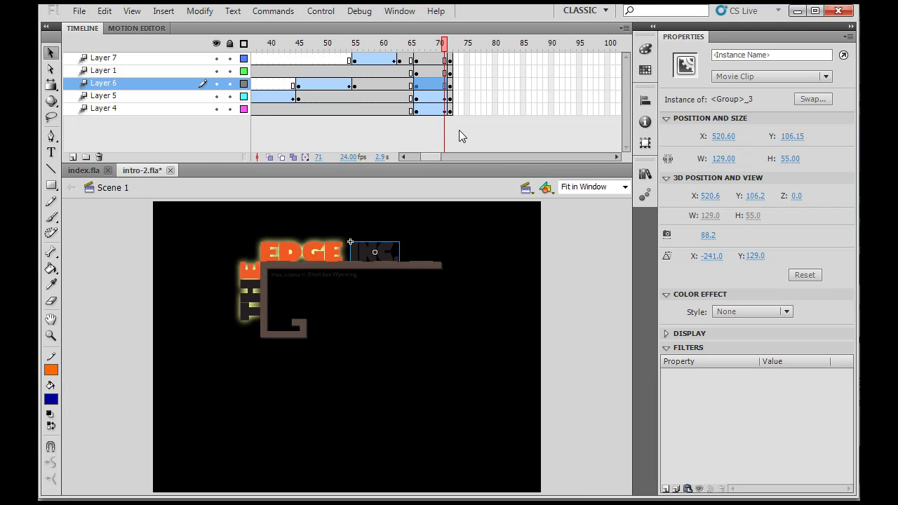
click(418, 87)
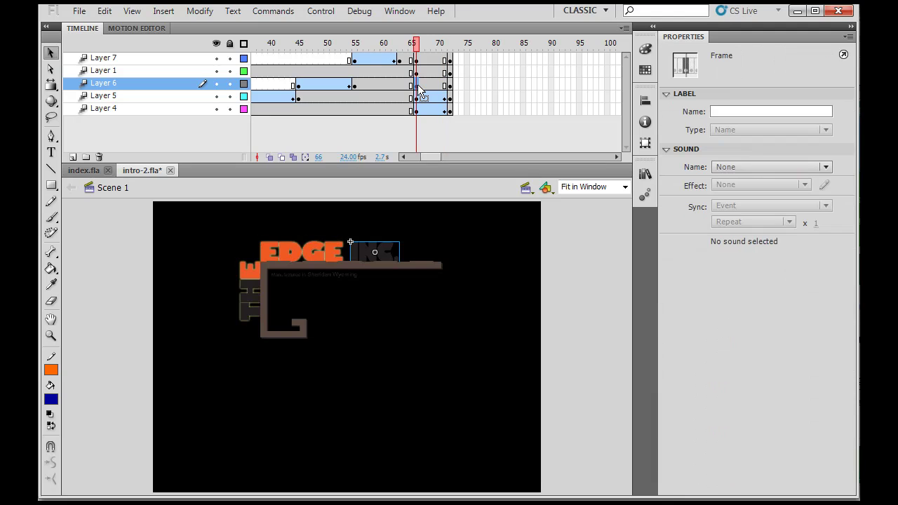
click(161, 11)
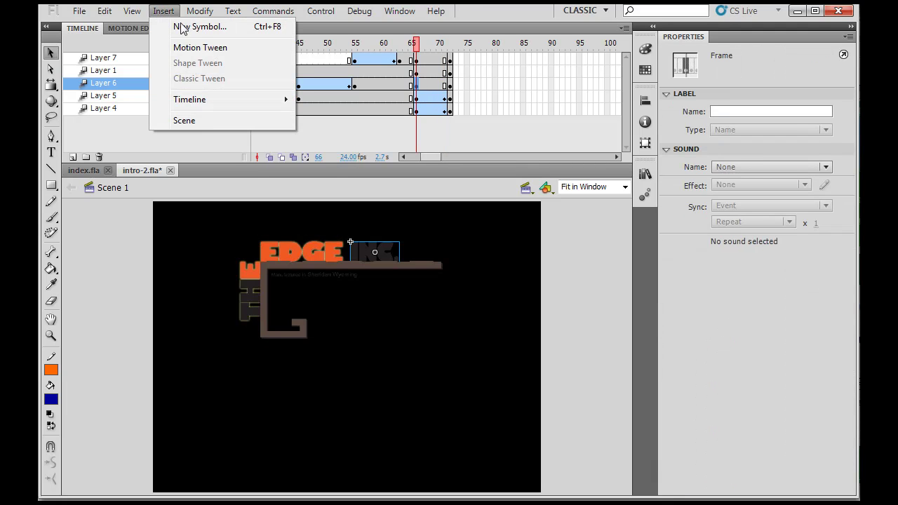
click(201, 47)
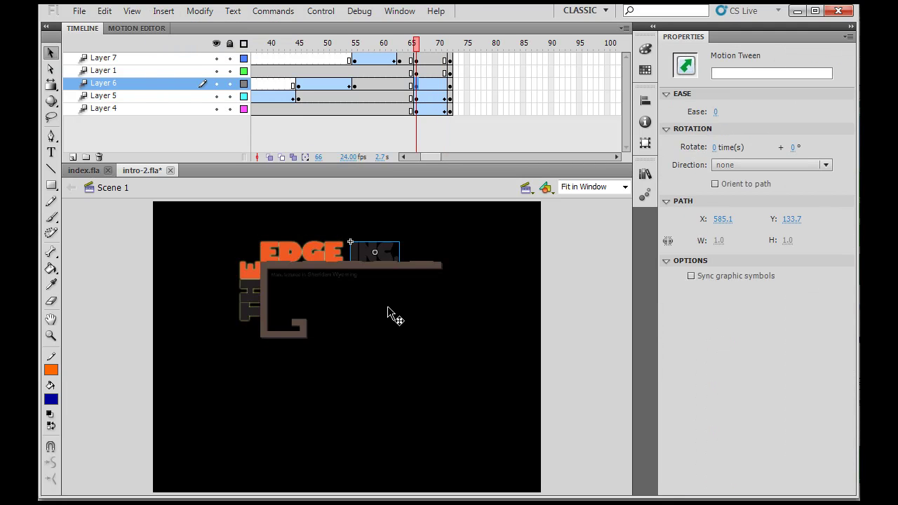
Apply the saved glow1 filter preset to the INC. movie clip.
click(383, 260)
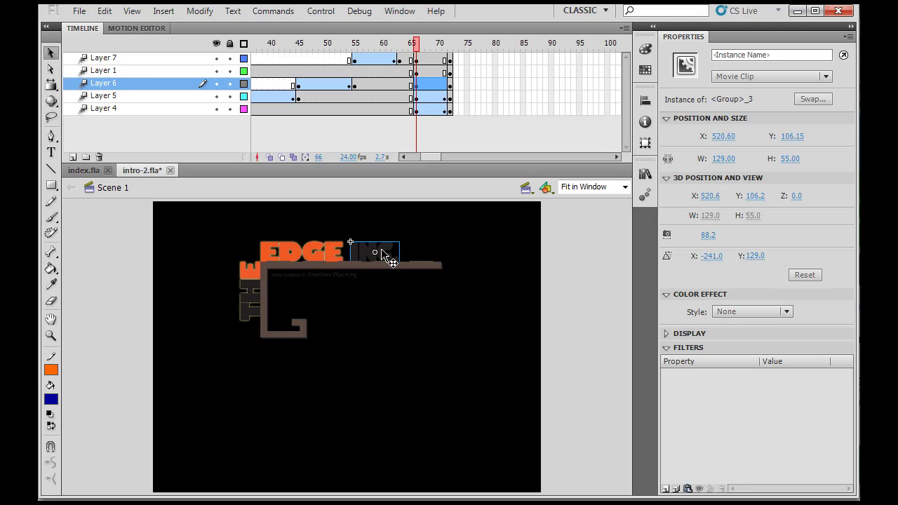
click(676, 489)
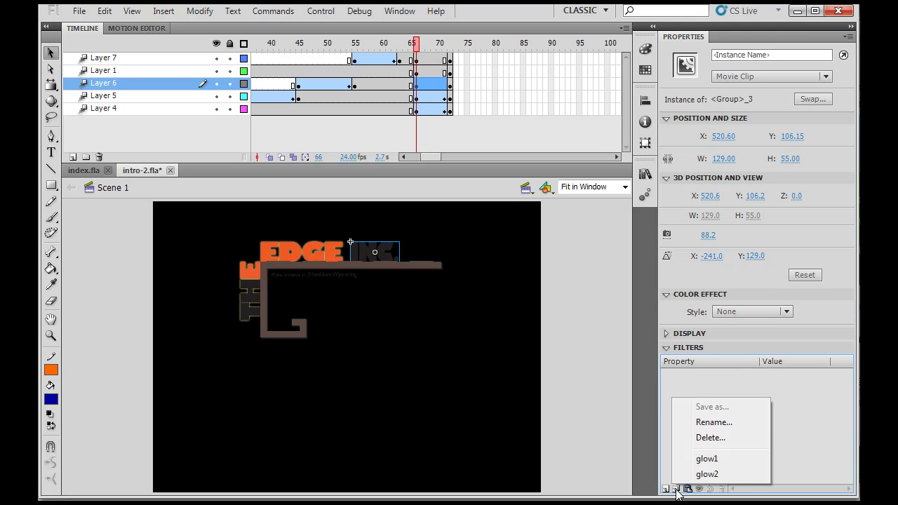
click(714, 473)
click(445, 317)
click(388, 255)
click(443, 83)
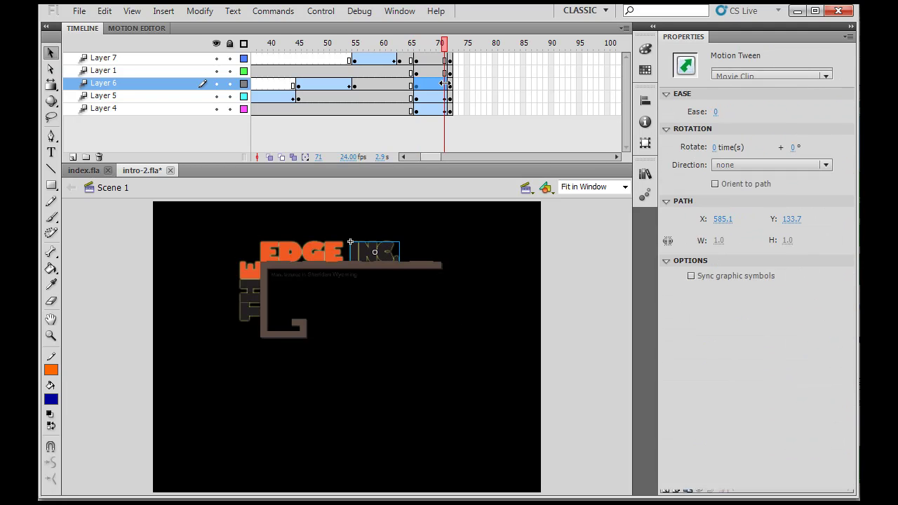
Apply the stronger glow2 filter preset to INC. at frame 71.
click(388, 255)
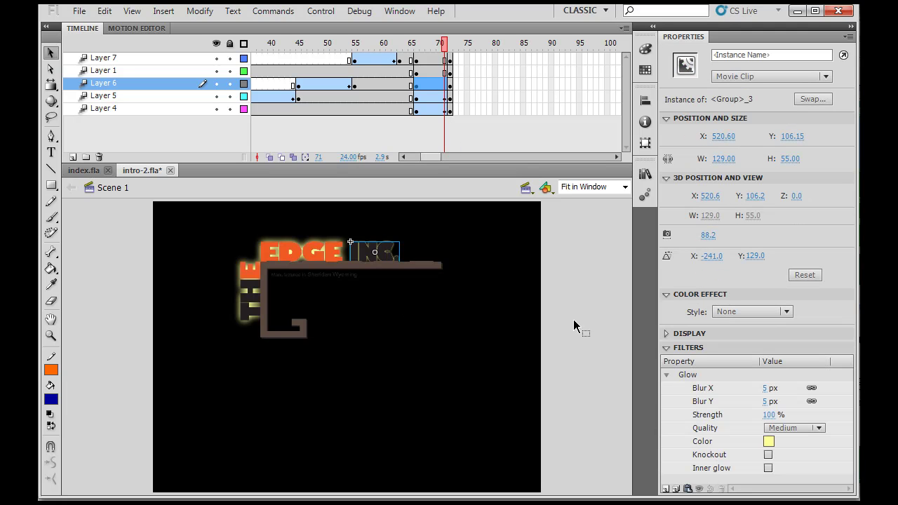
click(678, 489)
click(707, 475)
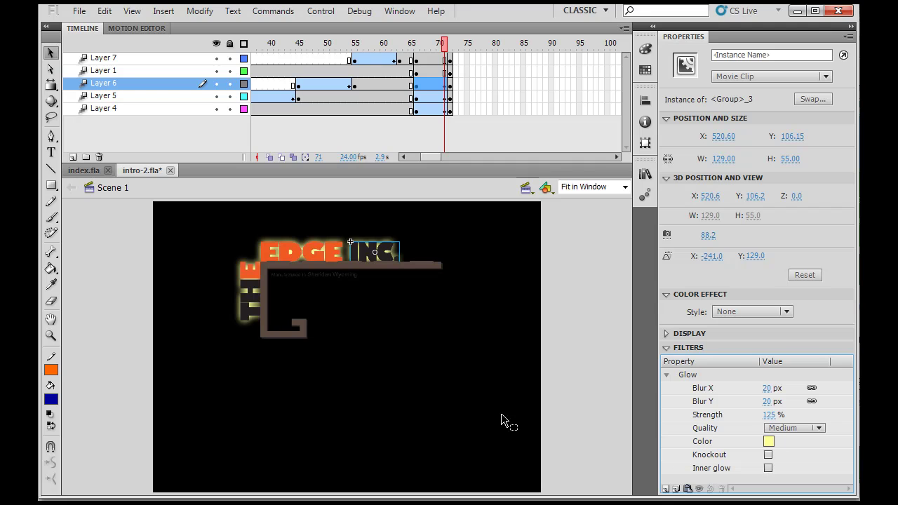
drag(445, 46, 417, 46)
At frame 66, set the INC. glow colour to light yellow #FFFF99.
click(373, 253)
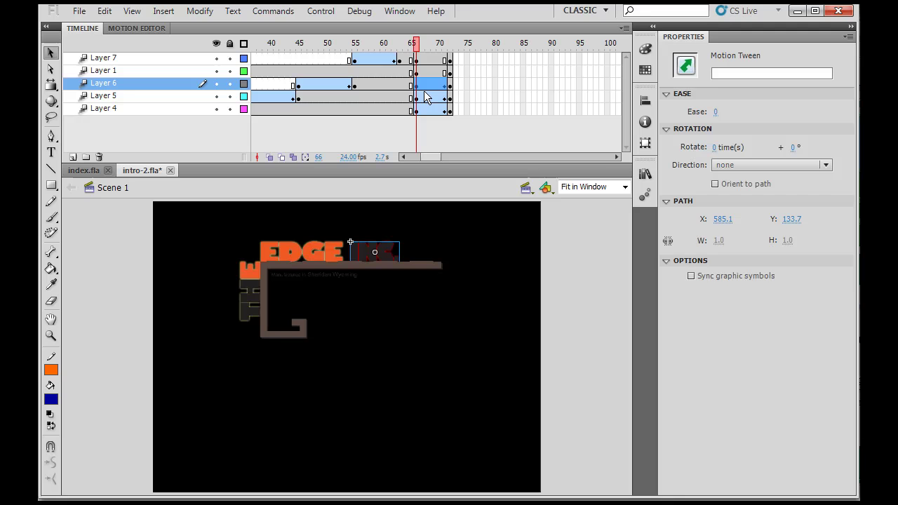
click(385, 257)
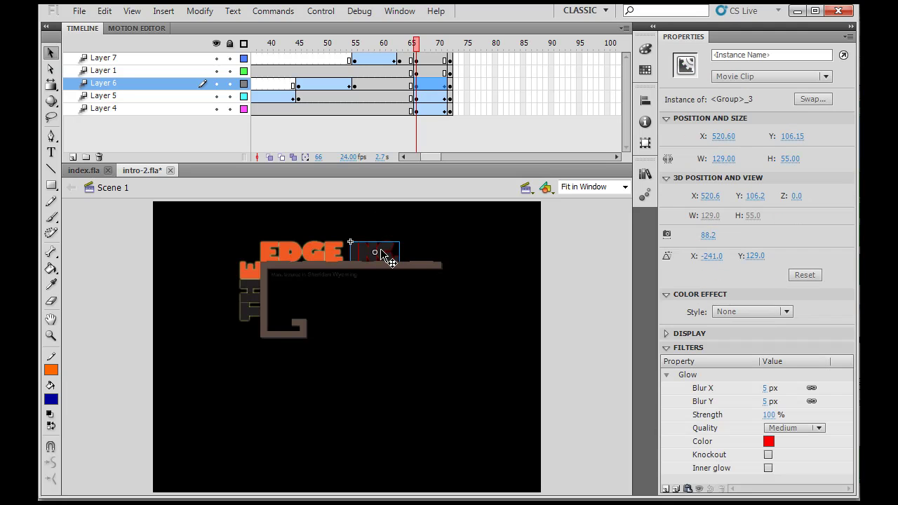
click(769, 441)
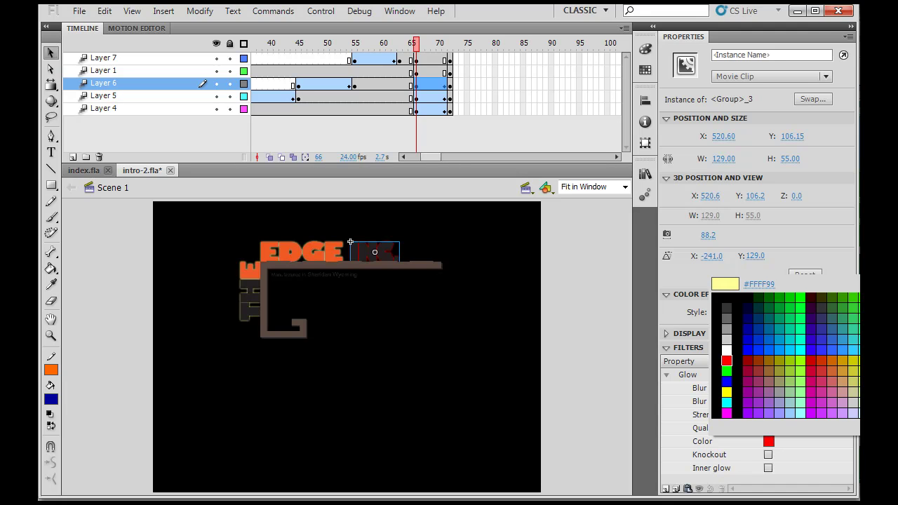
click(852, 382)
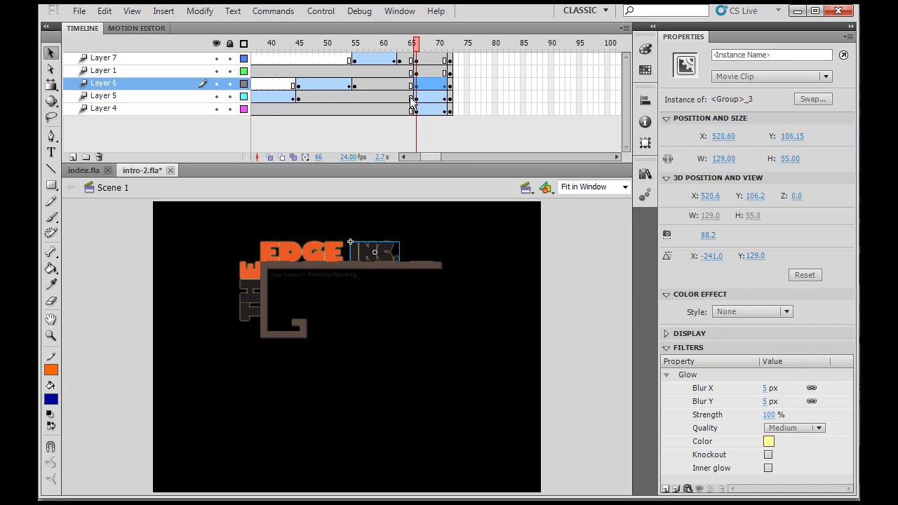
drag(418, 44, 445, 32)
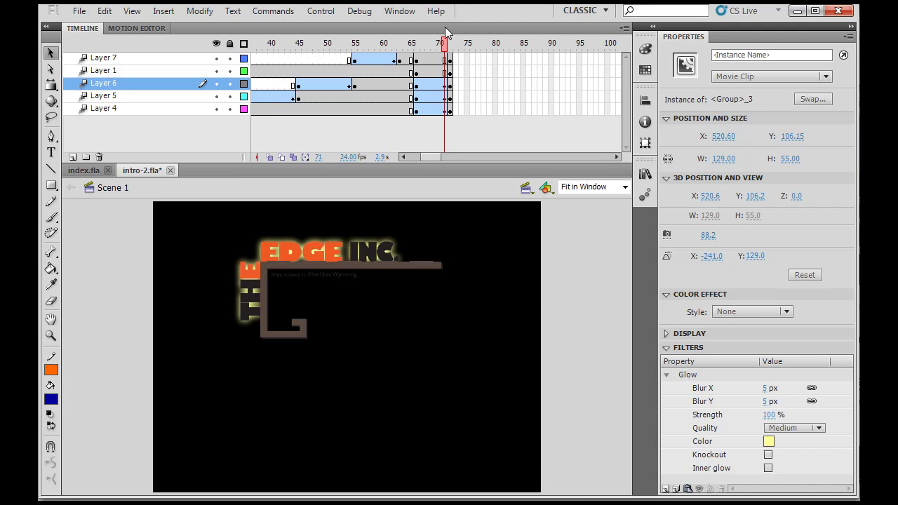
View frame 72 with the stage zoom set to Fit in Window.
drag(445, 28, 444, 31)
click(448, 83)
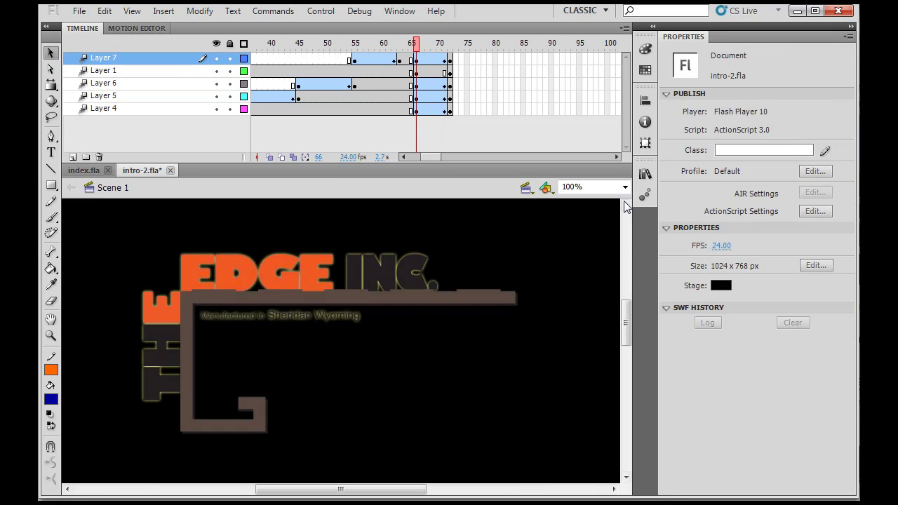
click(625, 186)
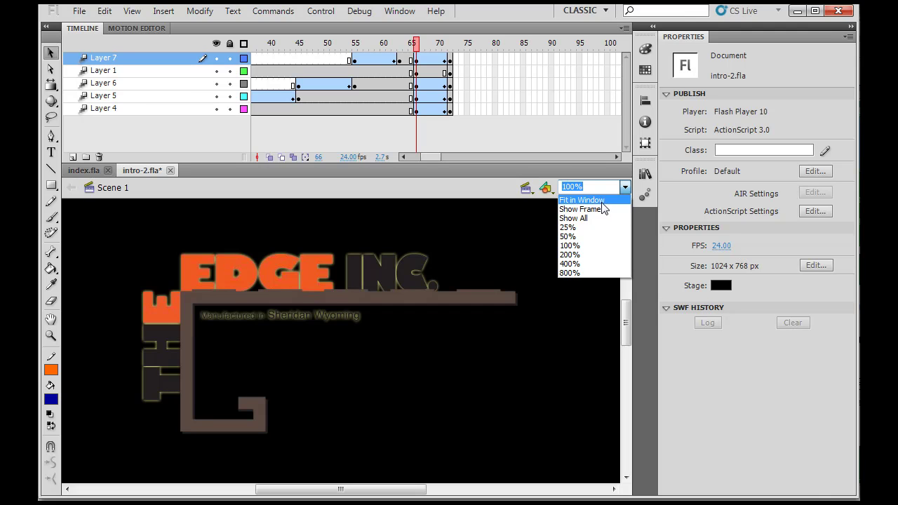
click(601, 201)
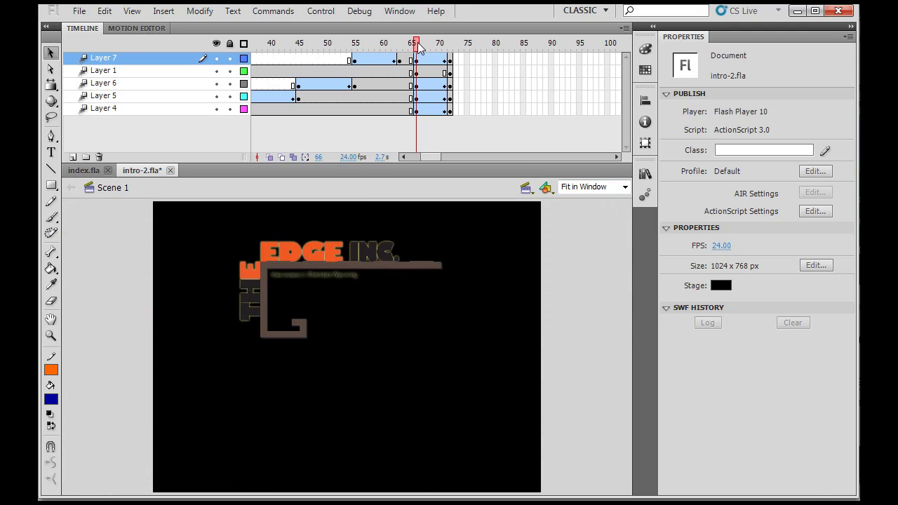
Compare frames 71 and 72, confirming the glow vanishes at frame 72.
drag(417, 44, 445, 47)
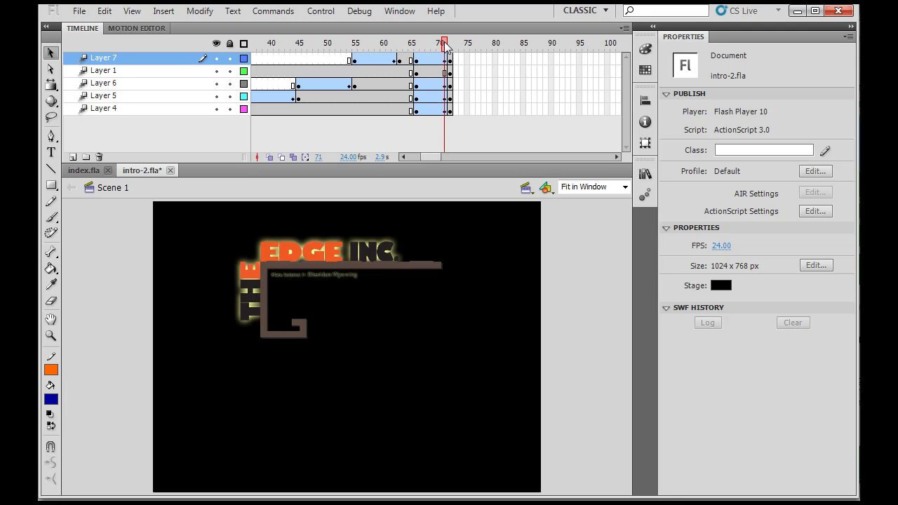
drag(447, 45, 454, 48)
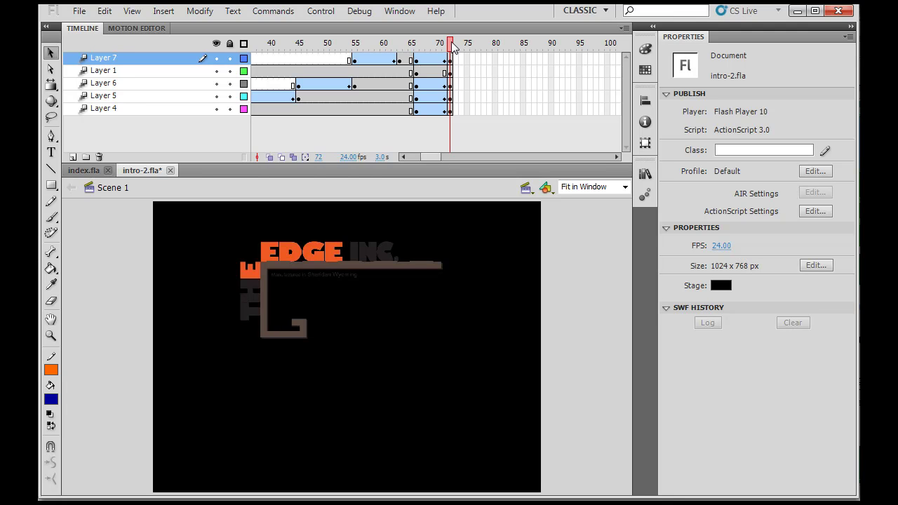
key(comma)
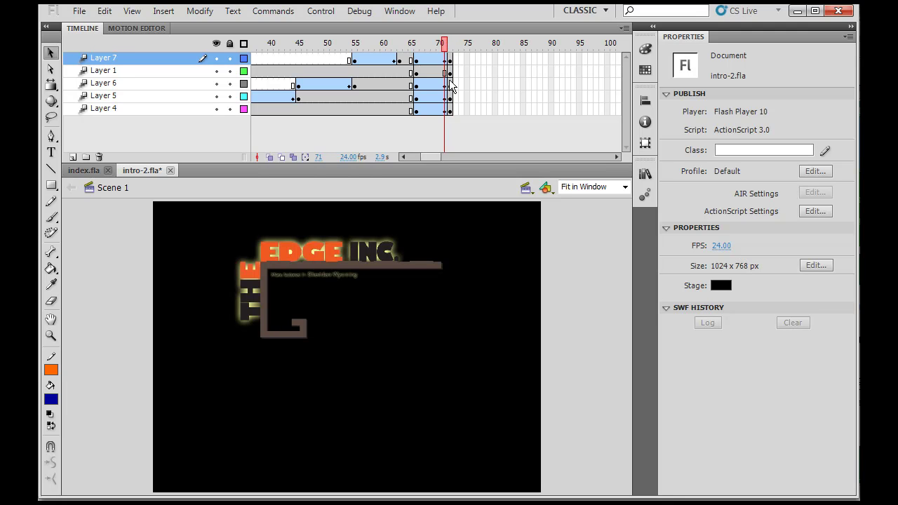
drag(450, 112, 452, 64)
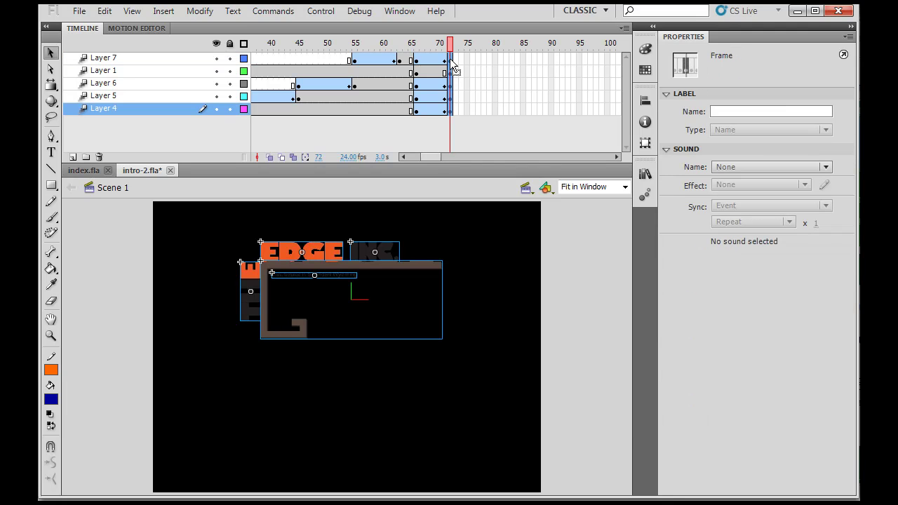
Remove frame 72 from all layers.
right_click(453, 65)
click(500, 141)
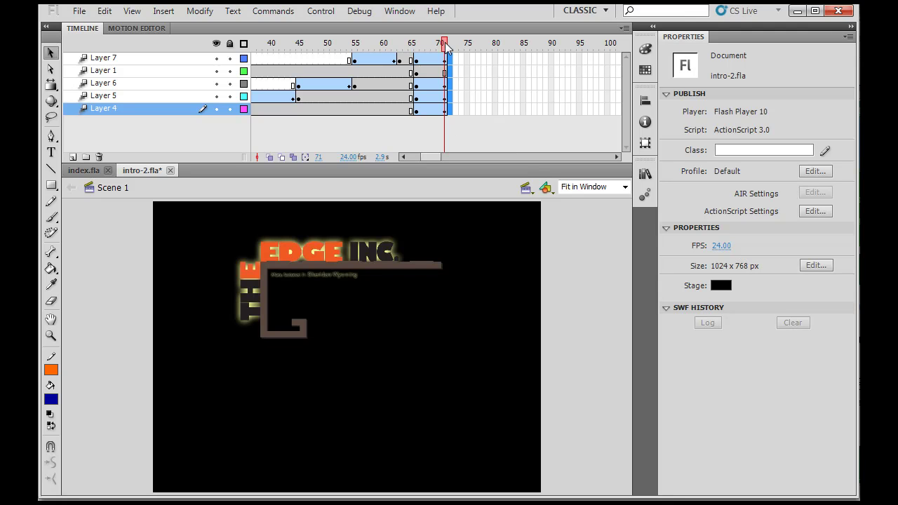
mouse_move(446, 48)
mouse_down()
mouse_move(411, 44)
mouse_move(446, 48)
mouse_up()
Insert frame 72 on all five layers with F5 so they end together.
drag(452, 63, 451, 107)
key(F5)
click(480, 249)
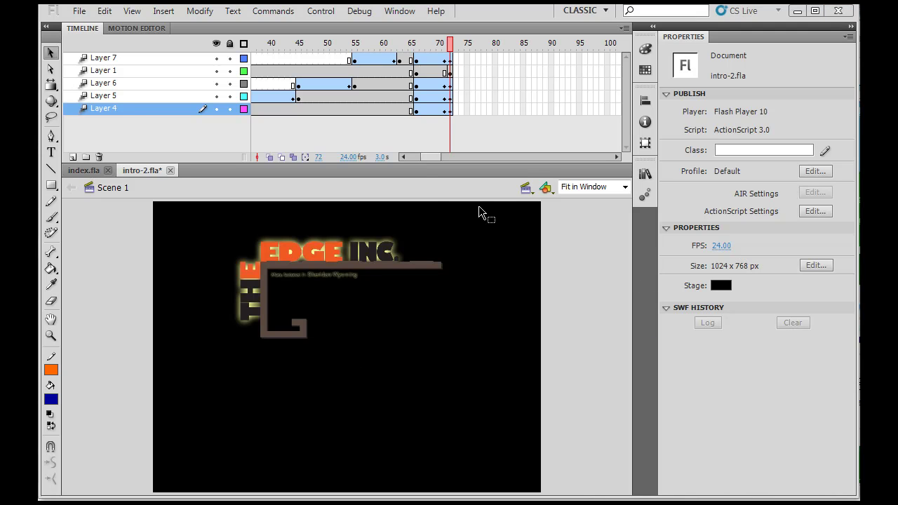
Add a keyframe at frame 72 on Layer 1.
click(585, 262)
click(456, 125)
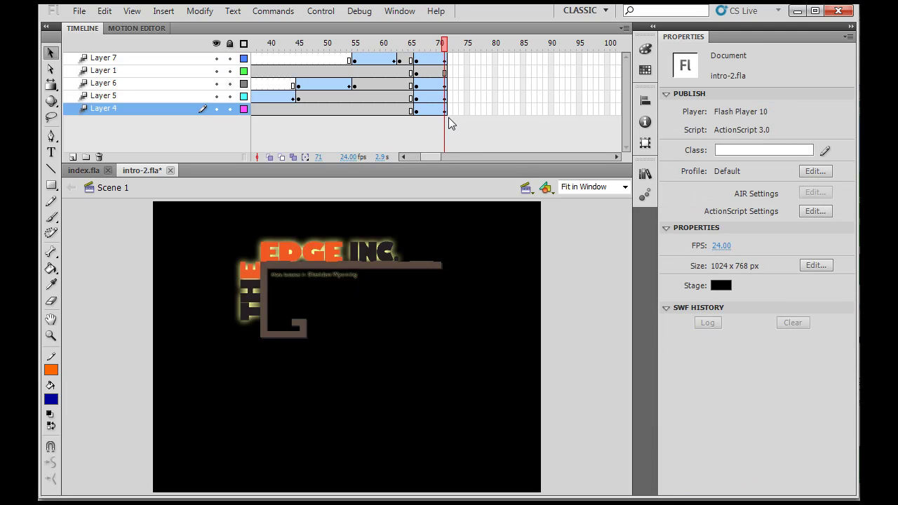
click(450, 72)
key(F6)
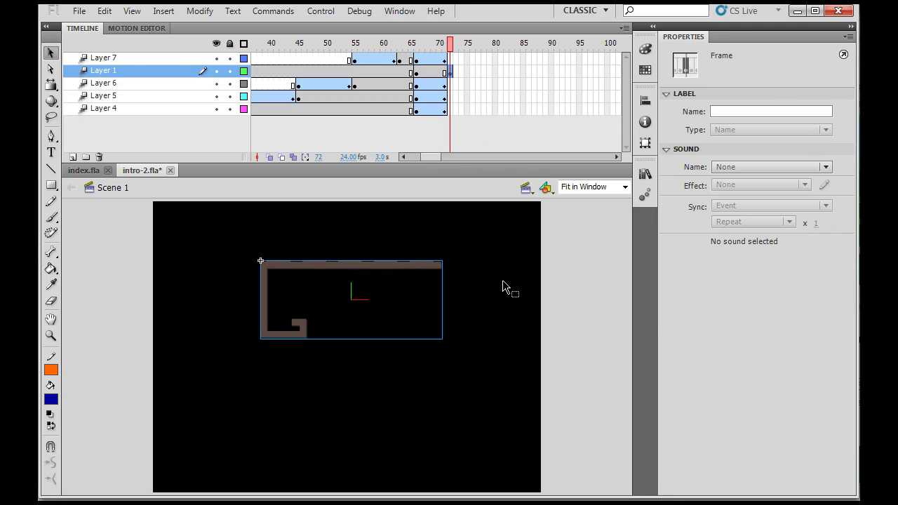
click(569, 284)
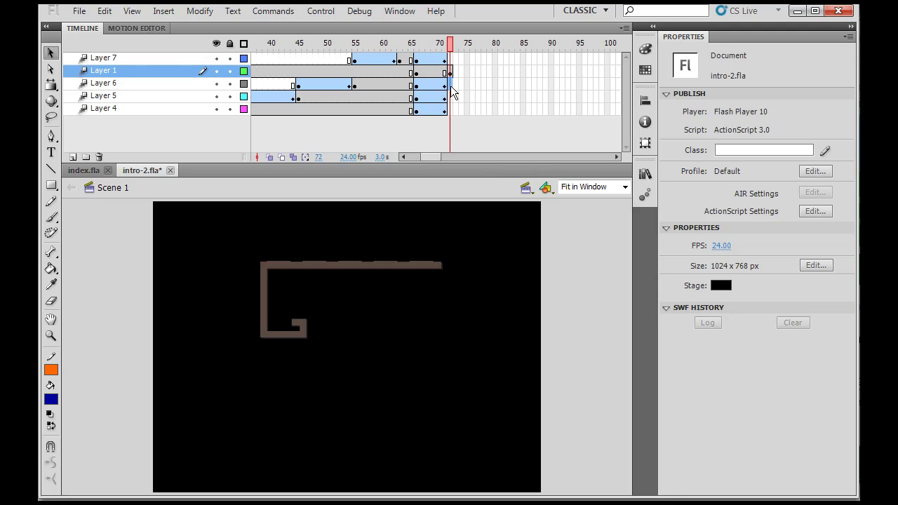
Insert blank keyframes at frame 72 on Layers 4 and 7.
right_click(450, 110)
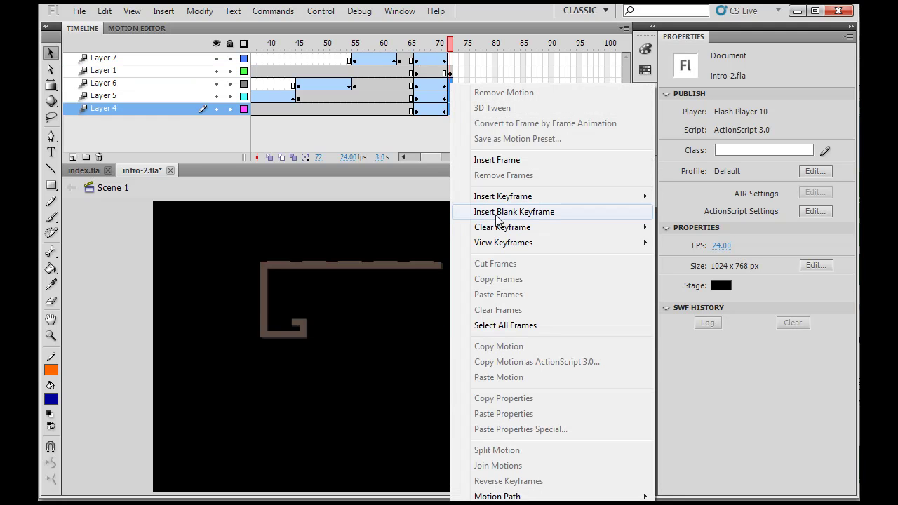
click(497, 212)
click(451, 61)
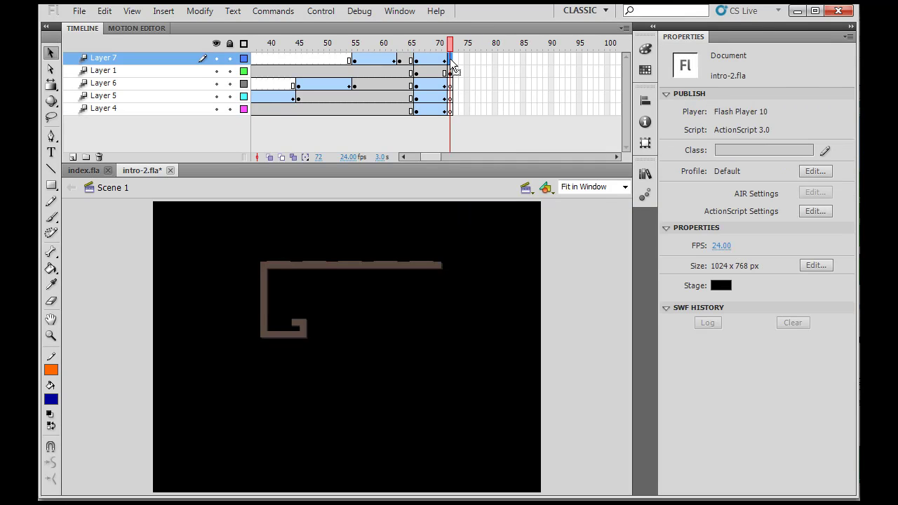
right_click(451, 61)
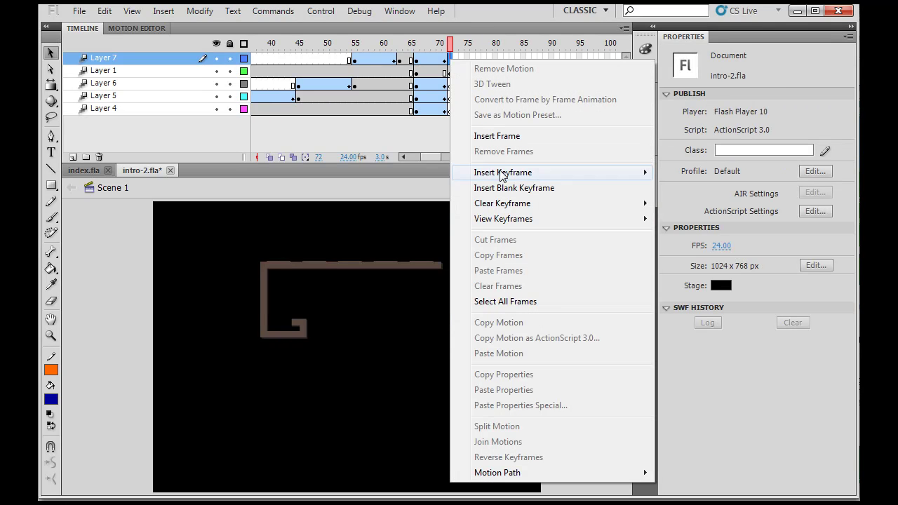
click(503, 189)
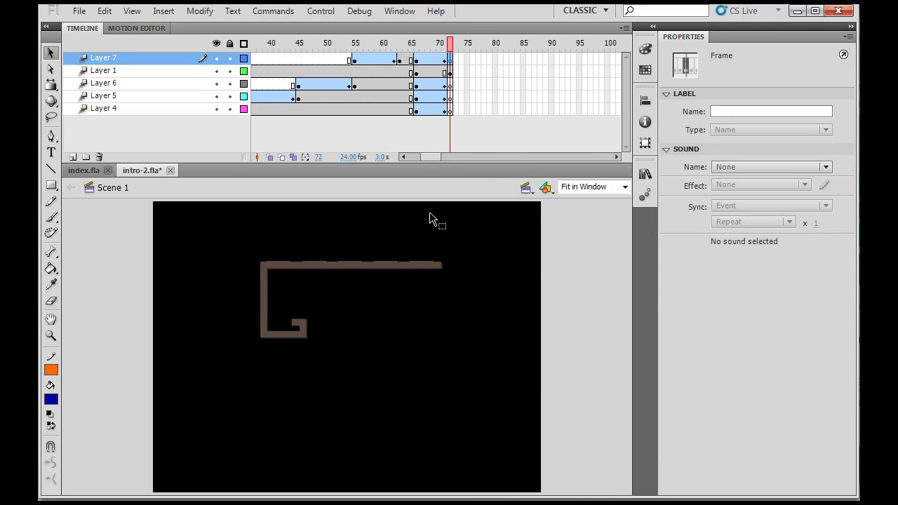
click(446, 43)
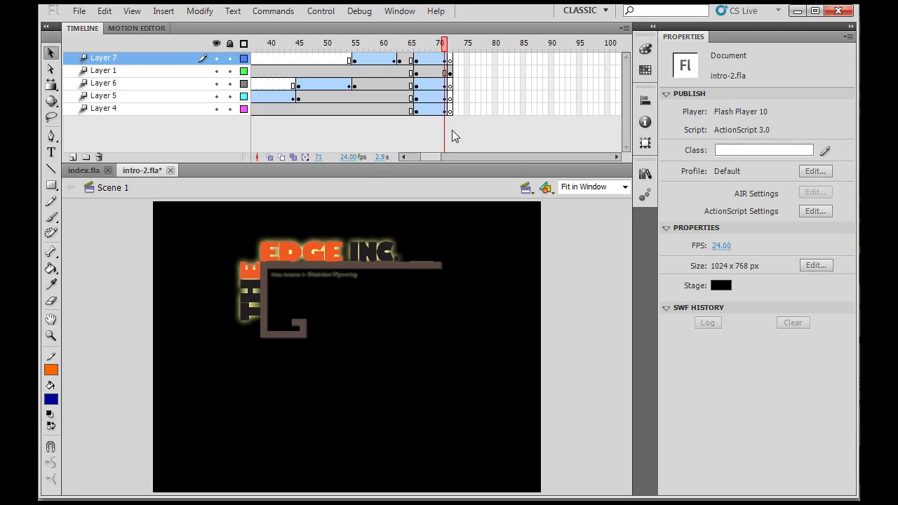
Paste the THE and EDGE clips in place at frame 72 on Layers 4 and 5.
click(252, 314)
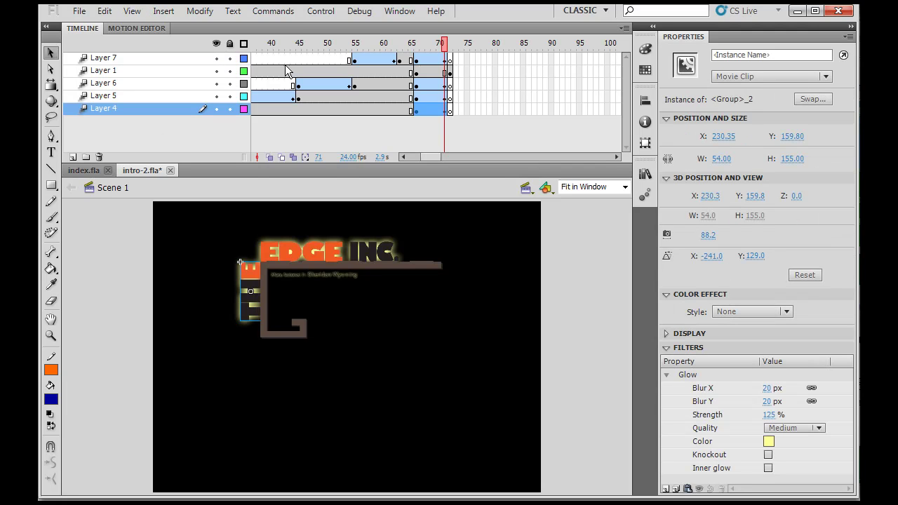
click(449, 111)
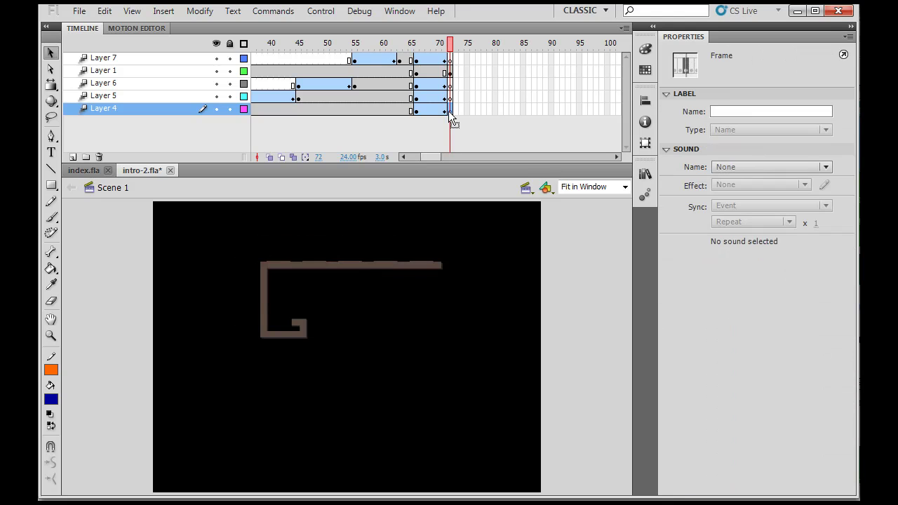
click(104, 11)
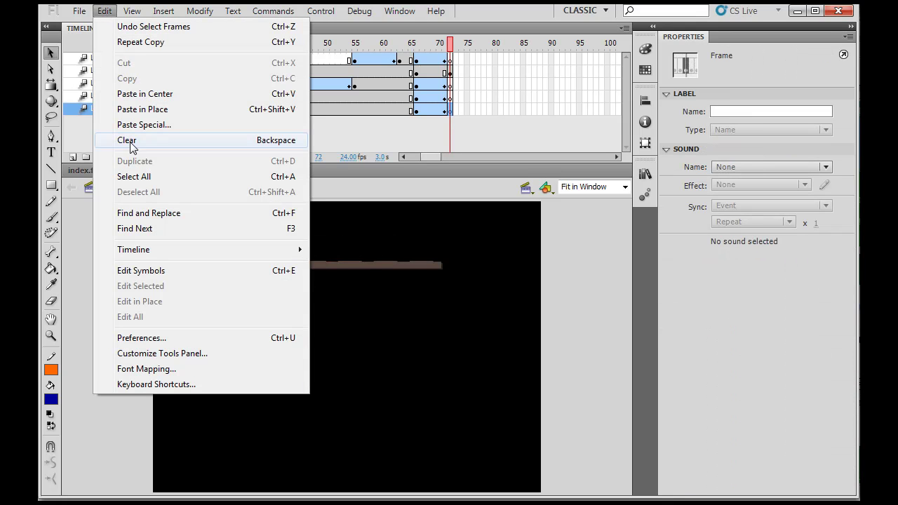
click(130, 109)
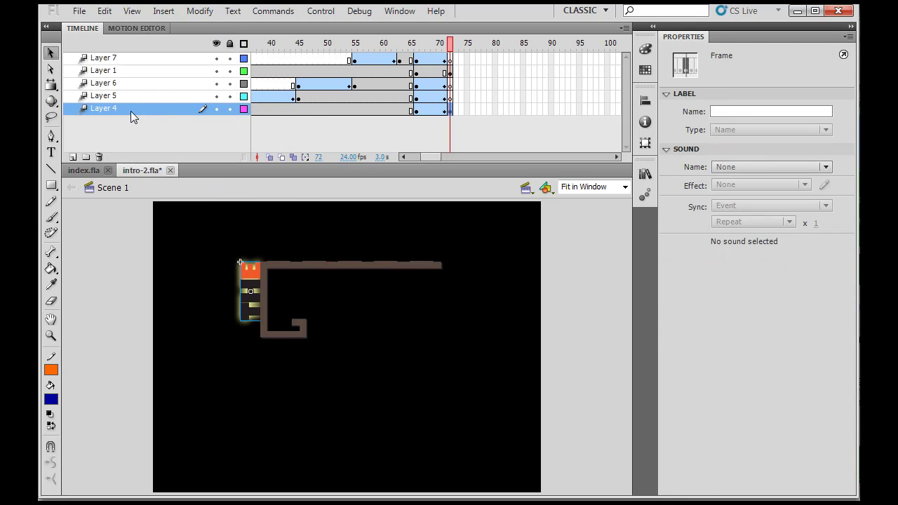
click(444, 99)
click(317, 223)
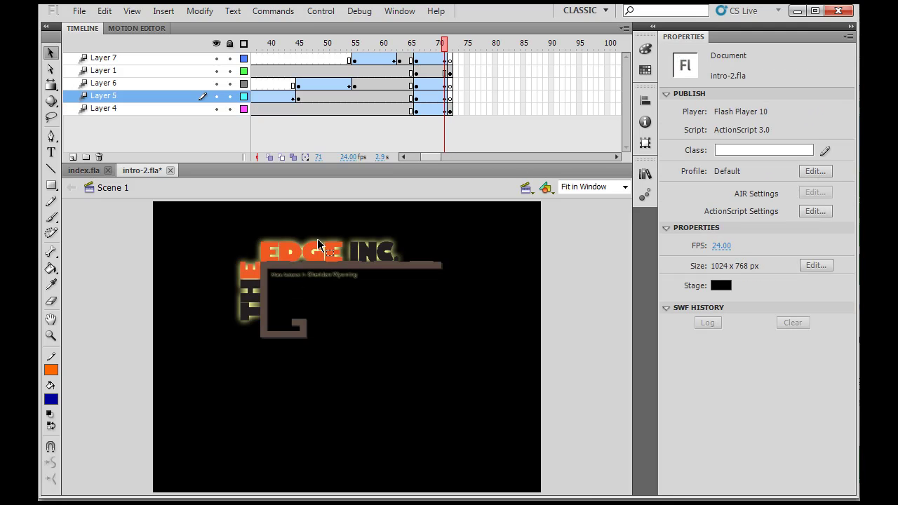
click(319, 258)
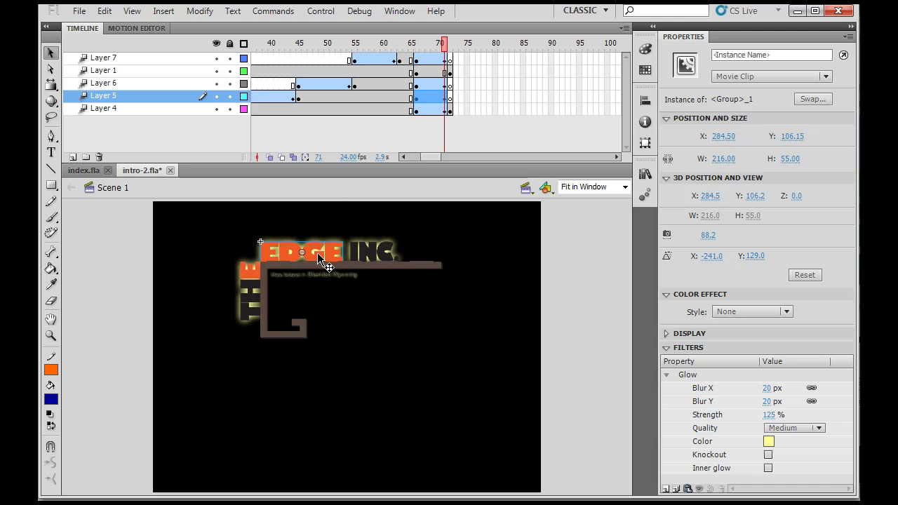
click(451, 104)
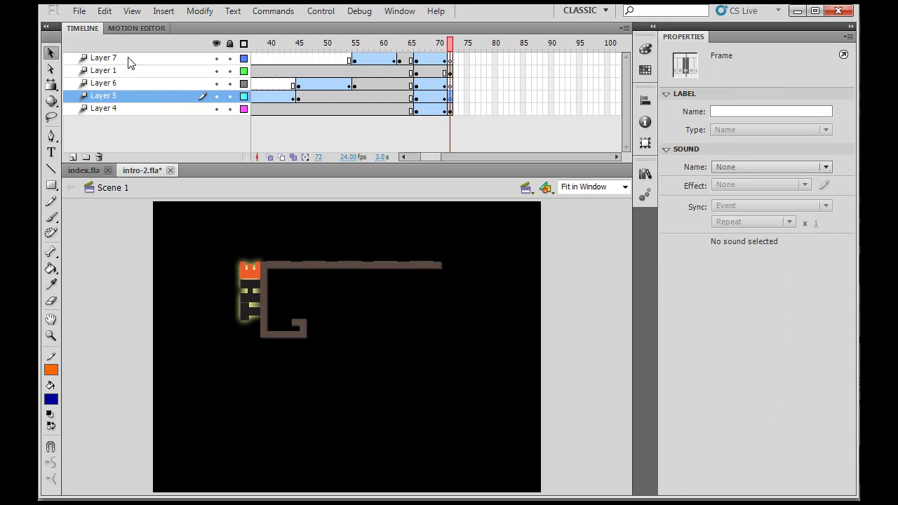
click(104, 10)
click(139, 113)
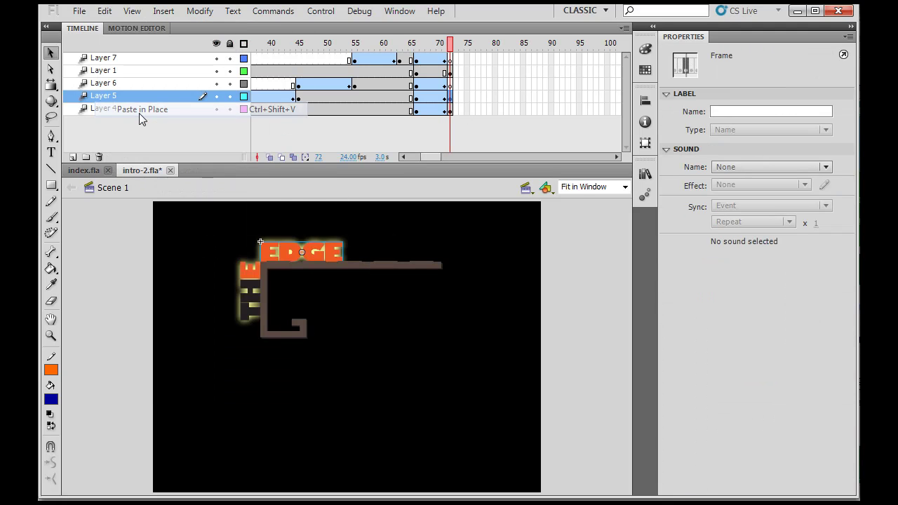
click(456, 142)
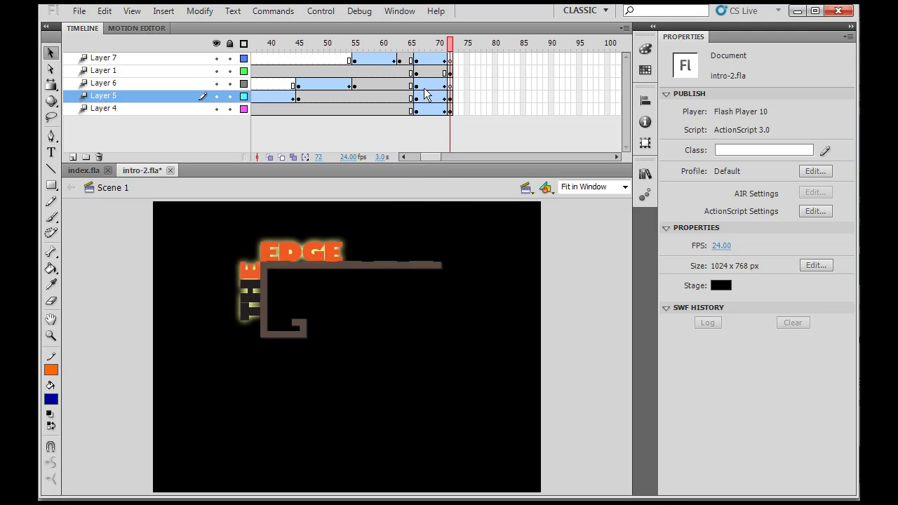
Paste the INC. and subtitle clips in place at frame 72 on Layers 6 and 7.
click(444, 44)
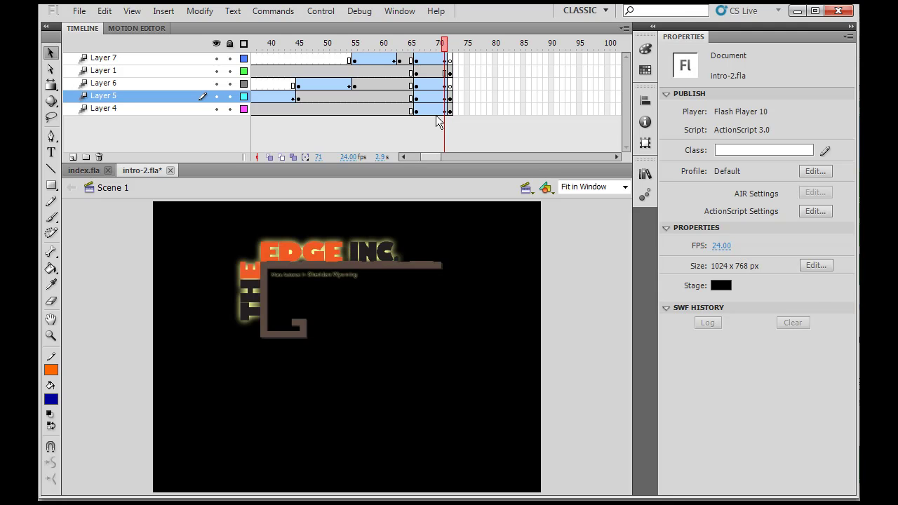
click(379, 256)
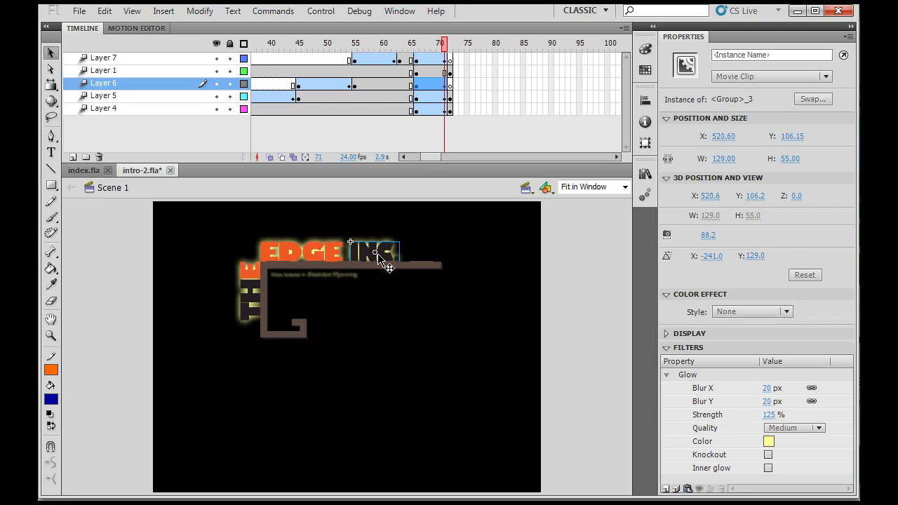
click(450, 86)
click(104, 10)
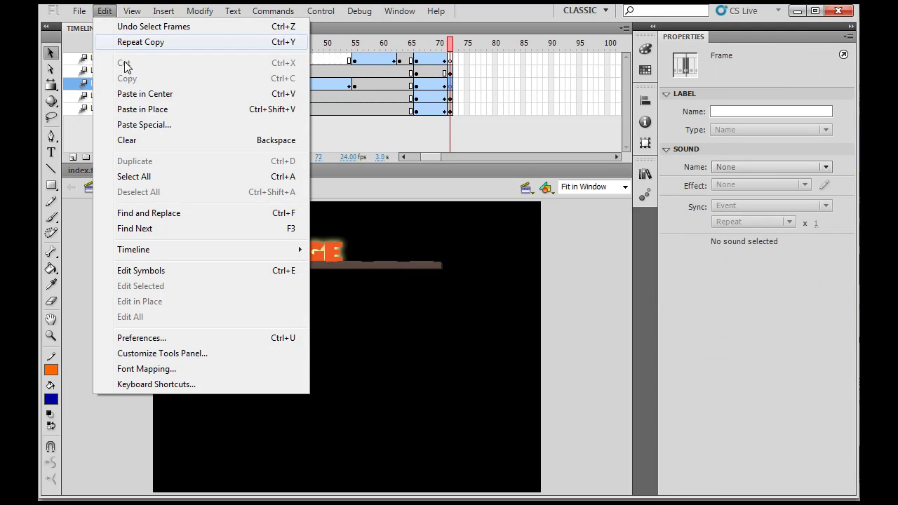
click(140, 109)
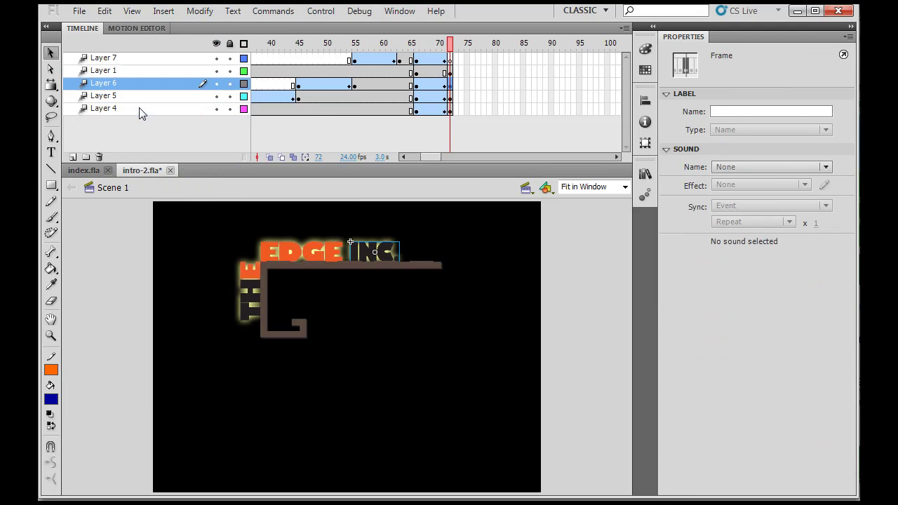
click(444, 44)
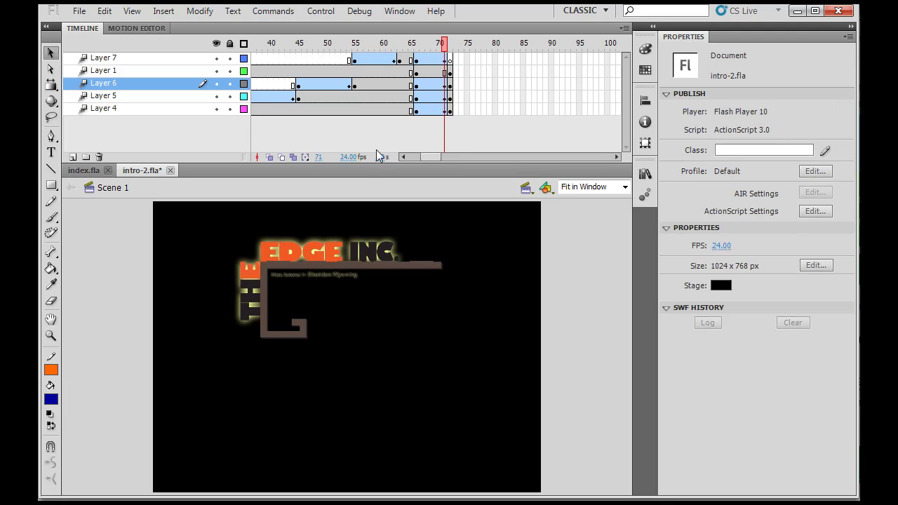
click(325, 275)
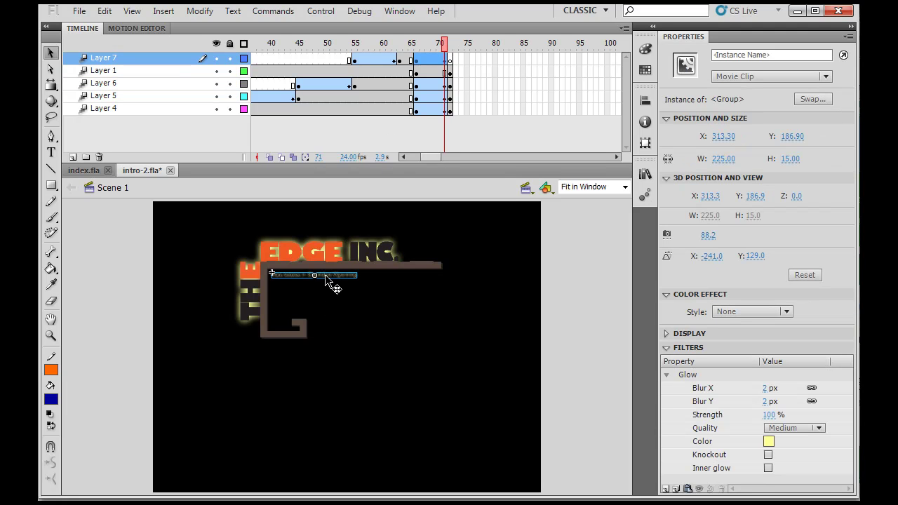
click(450, 61)
click(107, 11)
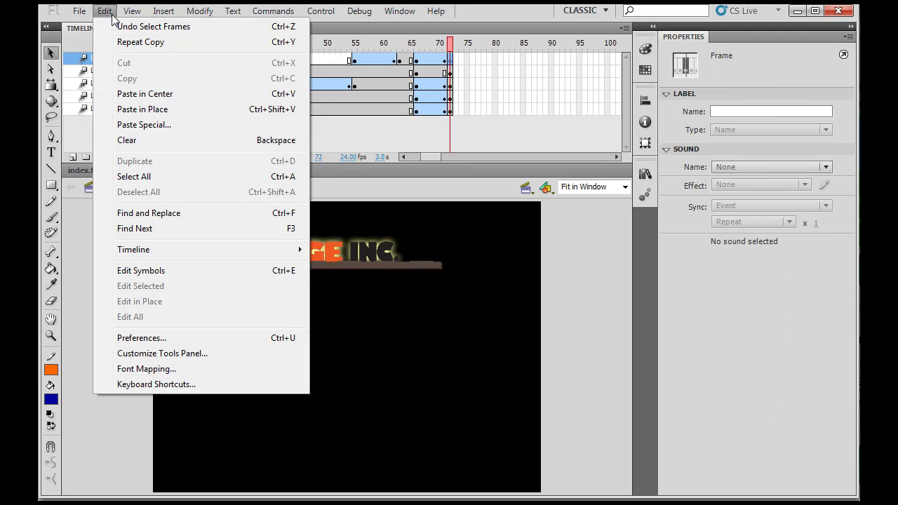
click(145, 111)
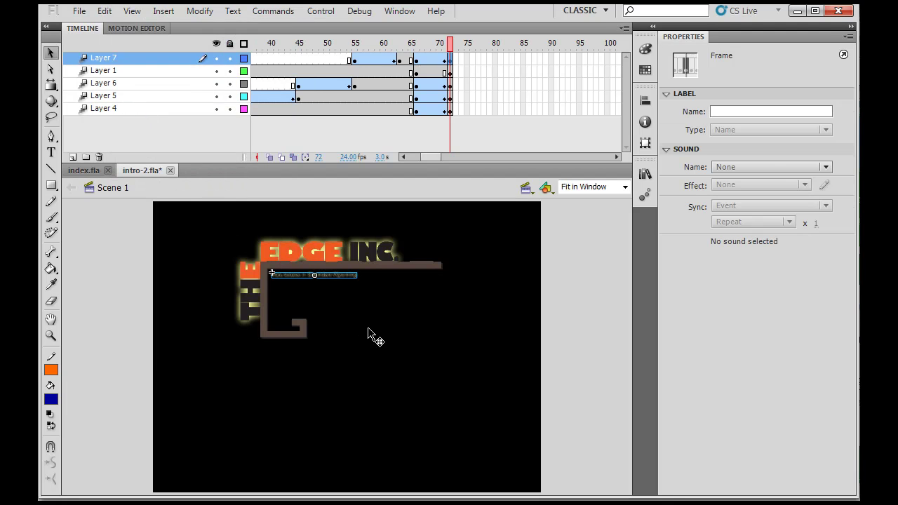
mouse_move(454, 45)
mouse_down()
mouse_move(426, 47)
mouse_move(458, 44)
mouse_up()
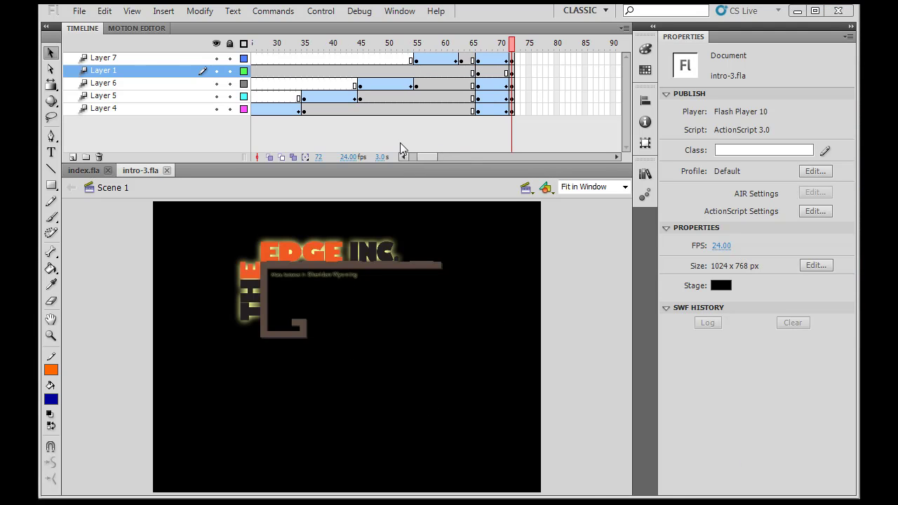
Play the title animation from frame 26.
click(254, 44)
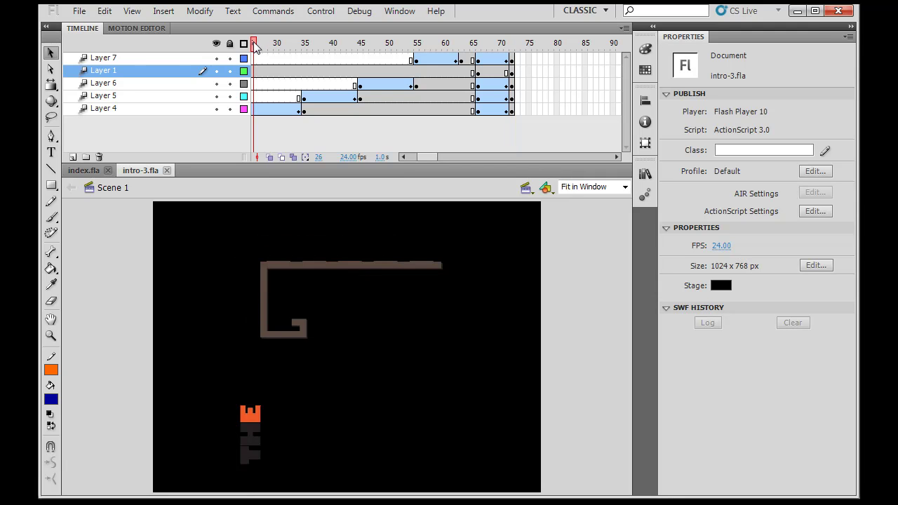
key(Return)
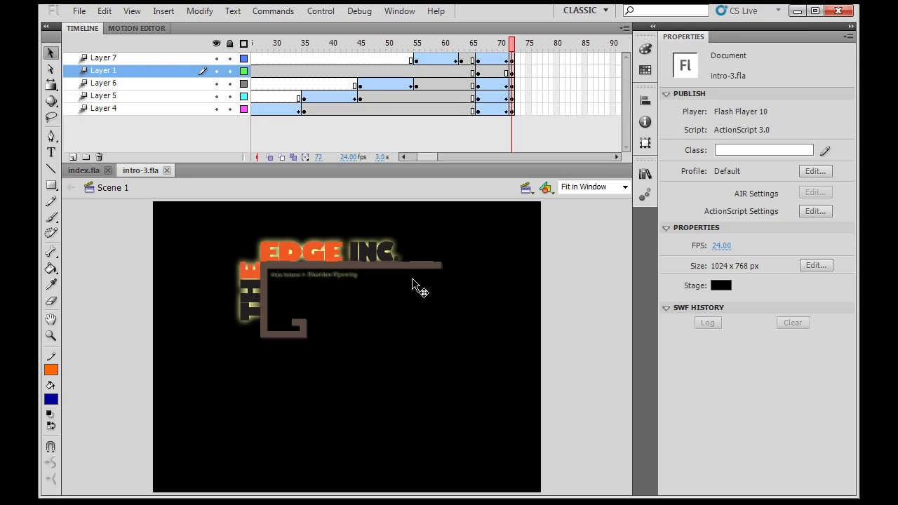
Add a new empty layer above Layer 7.
click(145, 58)
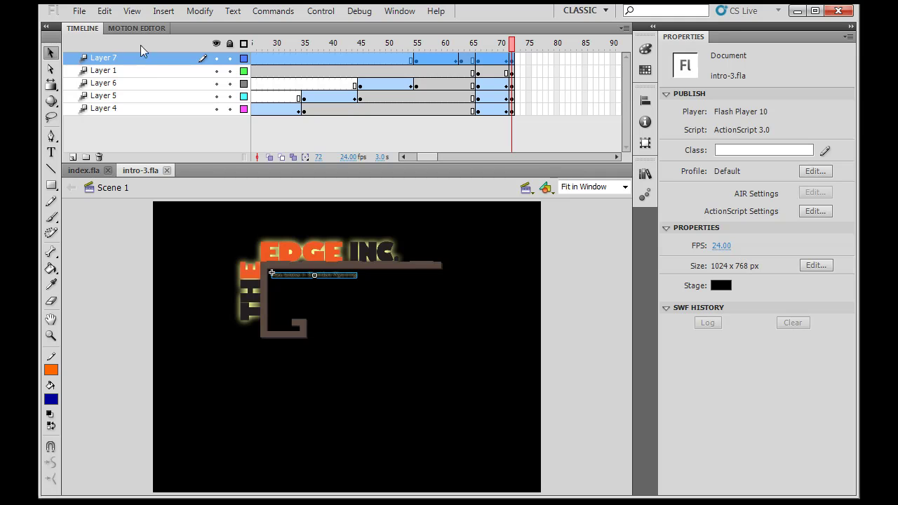
click(73, 157)
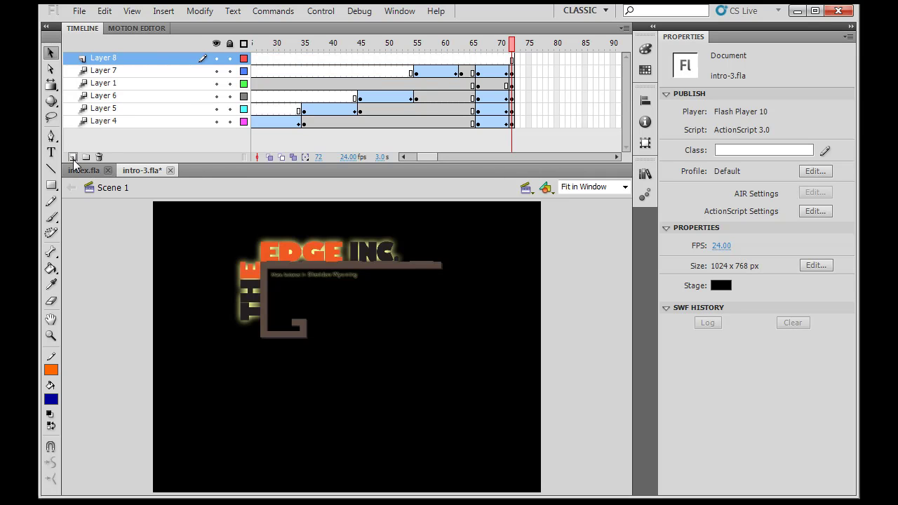
mouse_move(514, 43)
mouse_down()
mouse_move(417, 55)
mouse_move(515, 47)
mouse_up()
drag(427, 159, 433, 157)
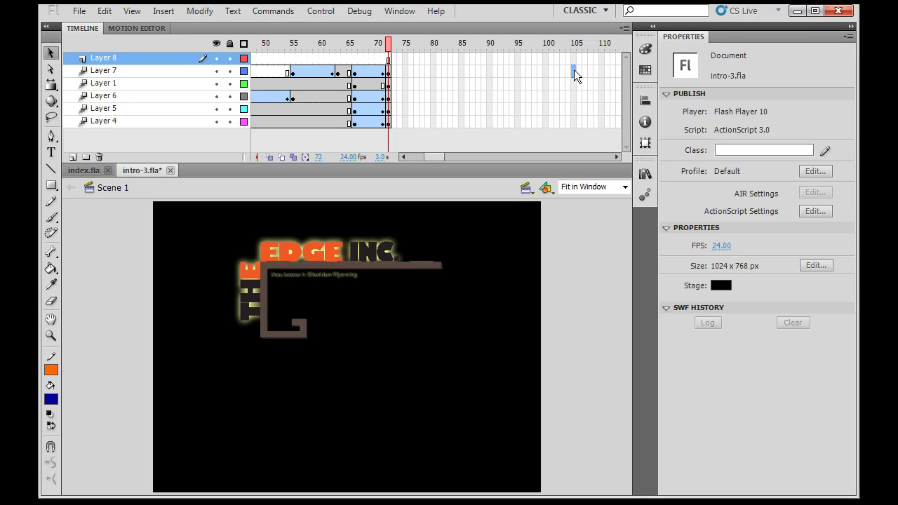
Insert frames so every layer extends to frame 105.
drag(572, 119, 574, 125)
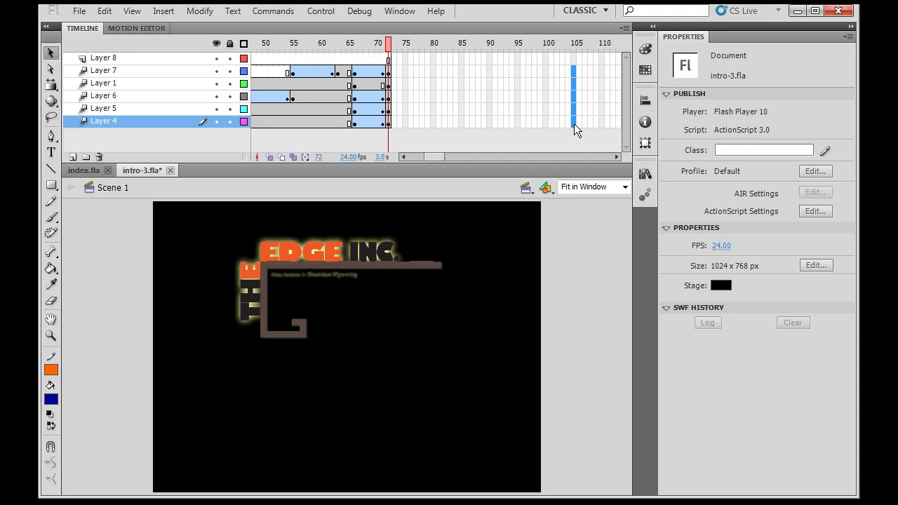
right_click(572, 76)
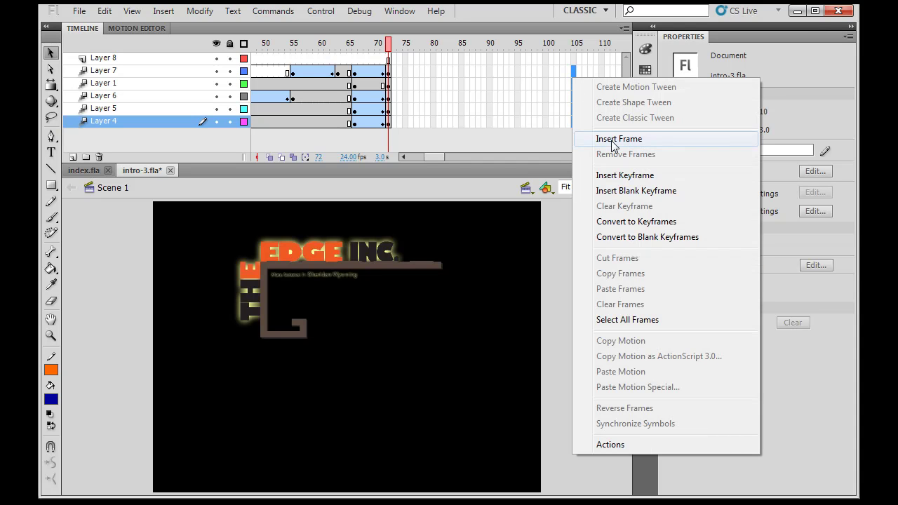
click(611, 139)
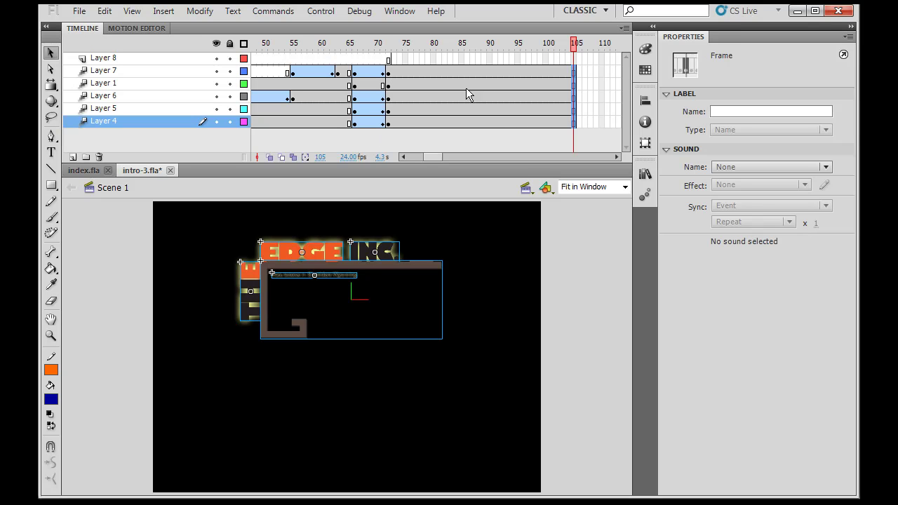
click(445, 70)
click(435, 98)
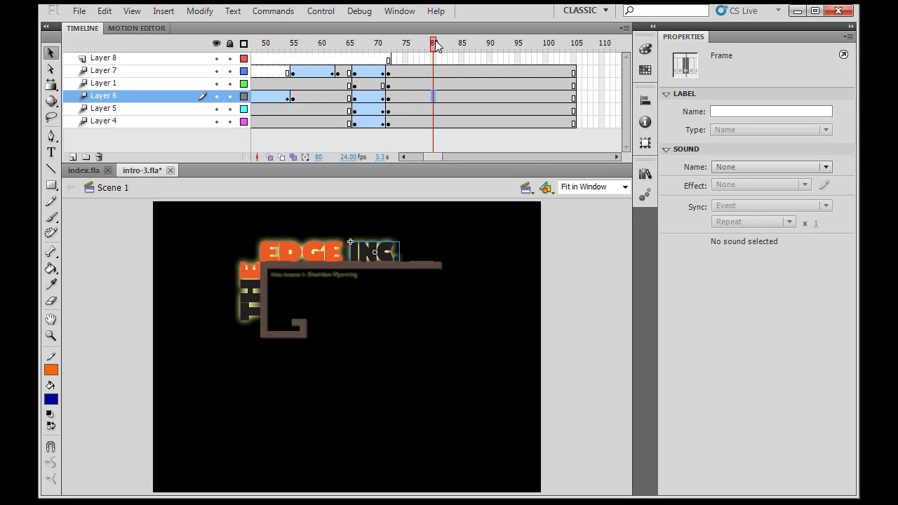
drag(434, 45, 534, 29)
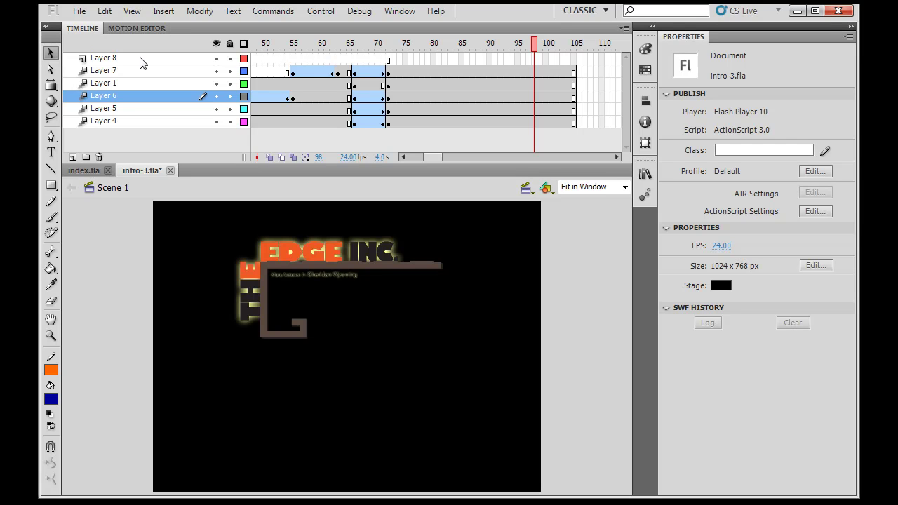
Rename Layer 8 to image1 and lock Layers 7, 1, 6, 5 and 4 beneath it.
click(112, 59)
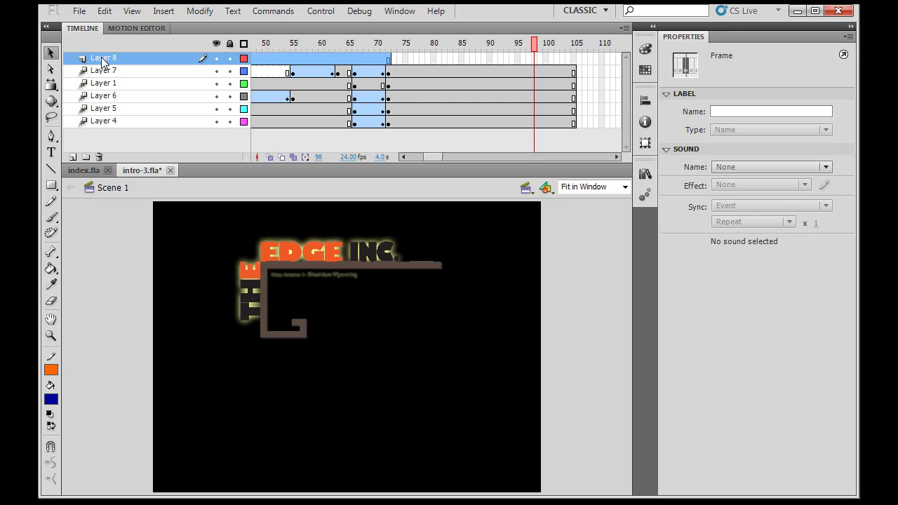
double_click(112, 58)
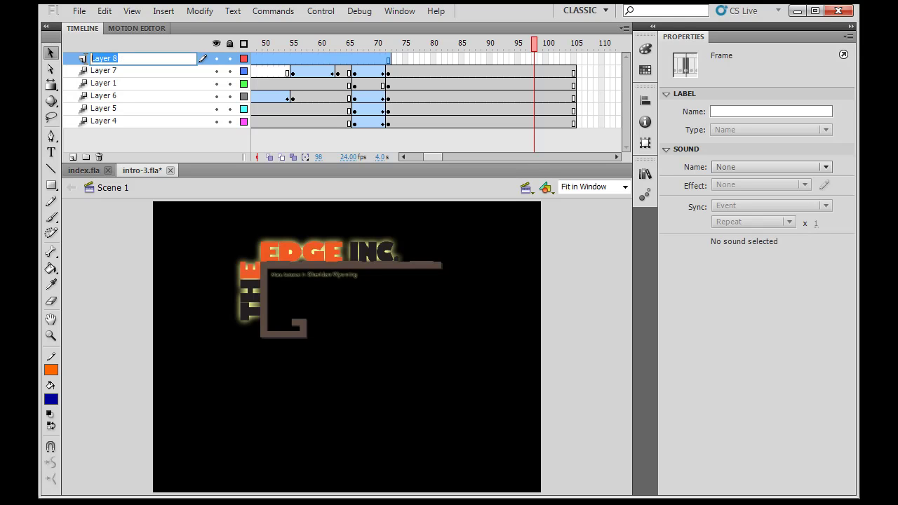
text(image1)
drag(230, 73, 229, 122)
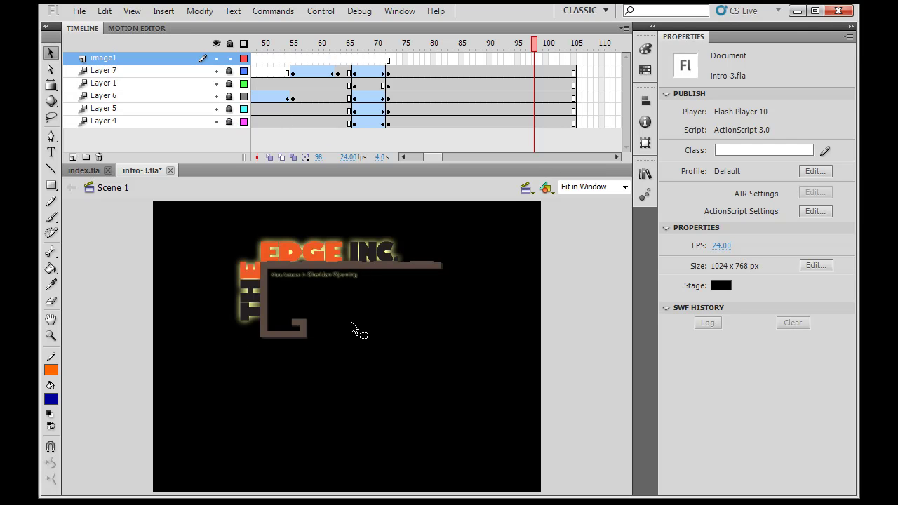
drag(549, 44, 406, 59)
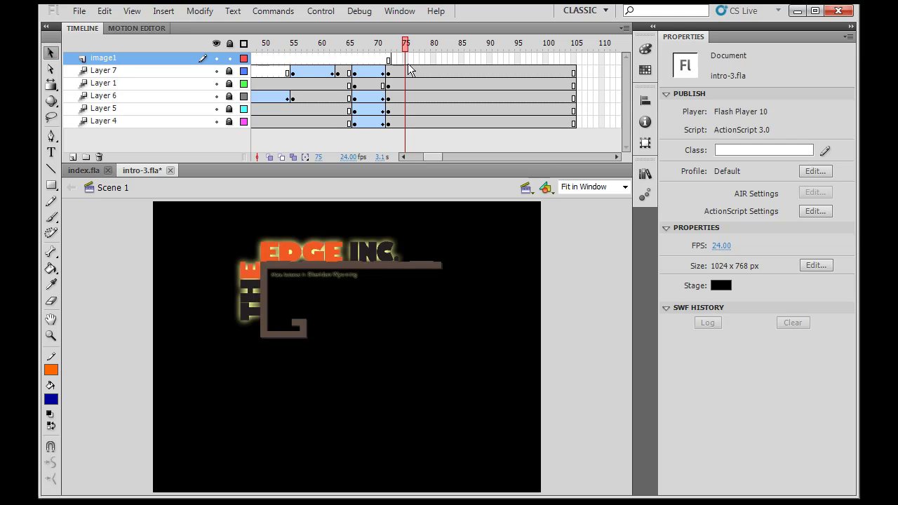
Add a blank keyframe at frame 75 on image1 and import 005.jpg to the library.
click(408, 61)
key(F7)
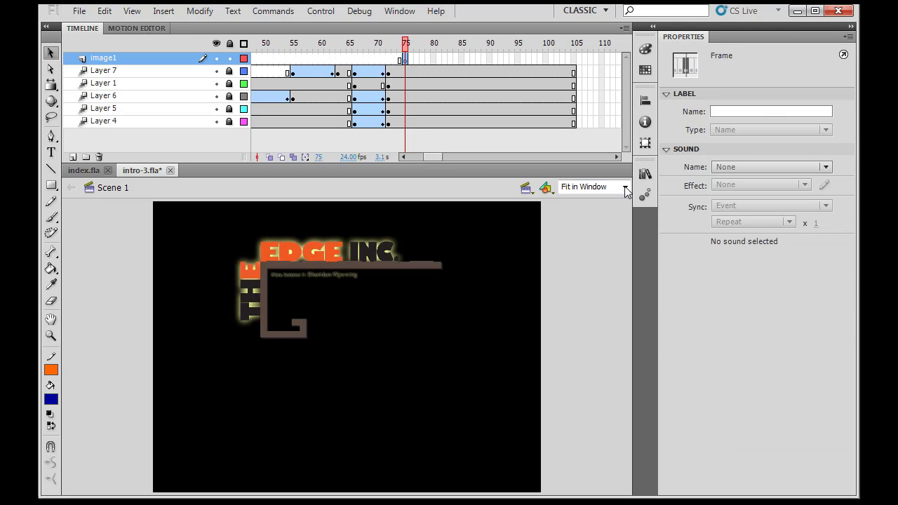
click(79, 11)
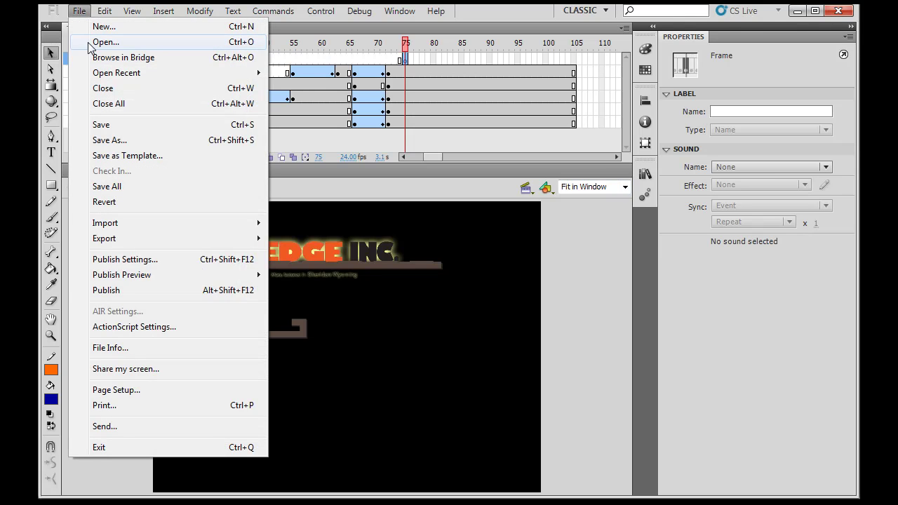
mouse_move(128, 225)
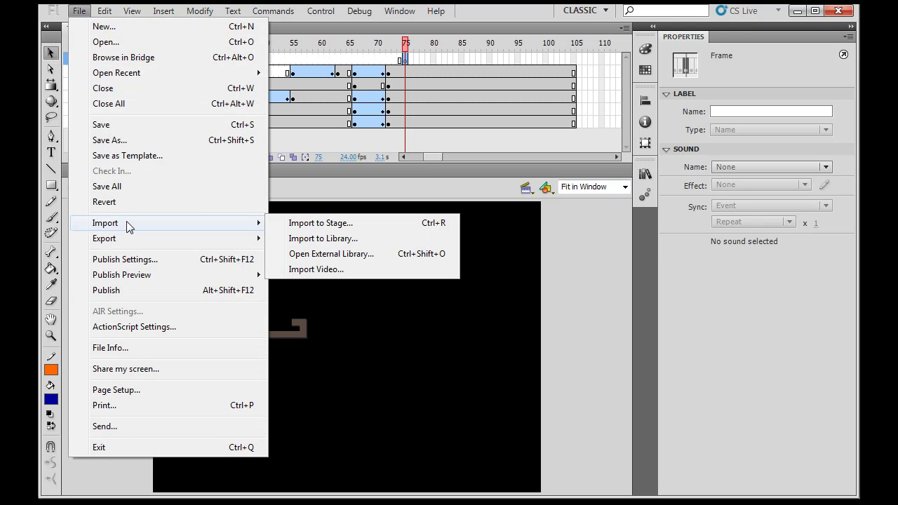
click(337, 239)
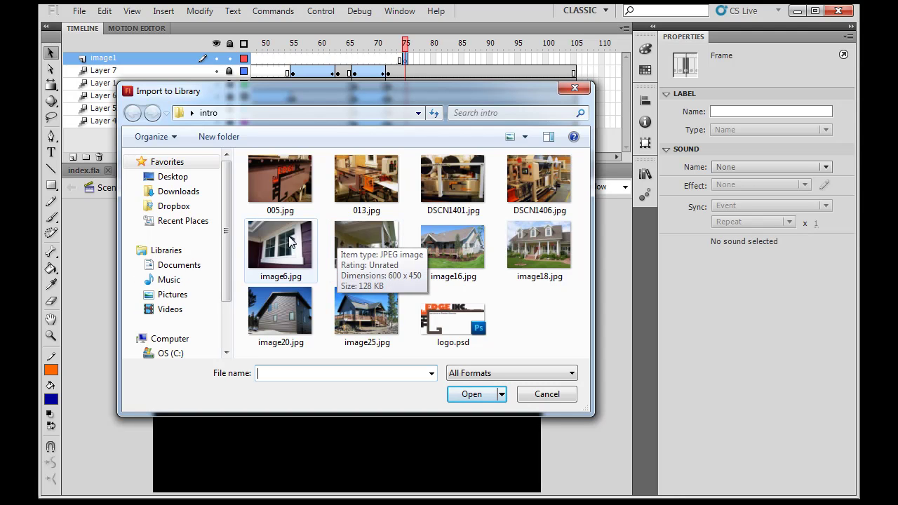
double_click(269, 188)
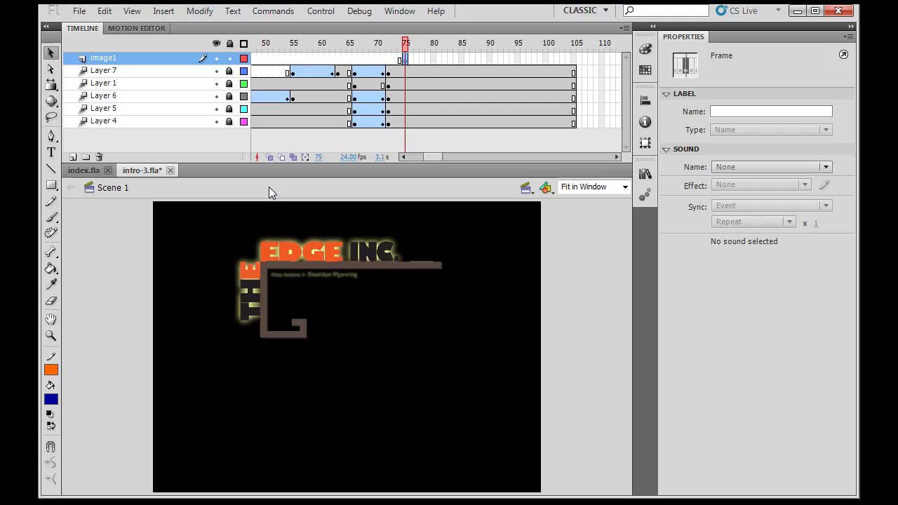
Drag the 005.jpg photo from the Library onto the stage.
click(645, 174)
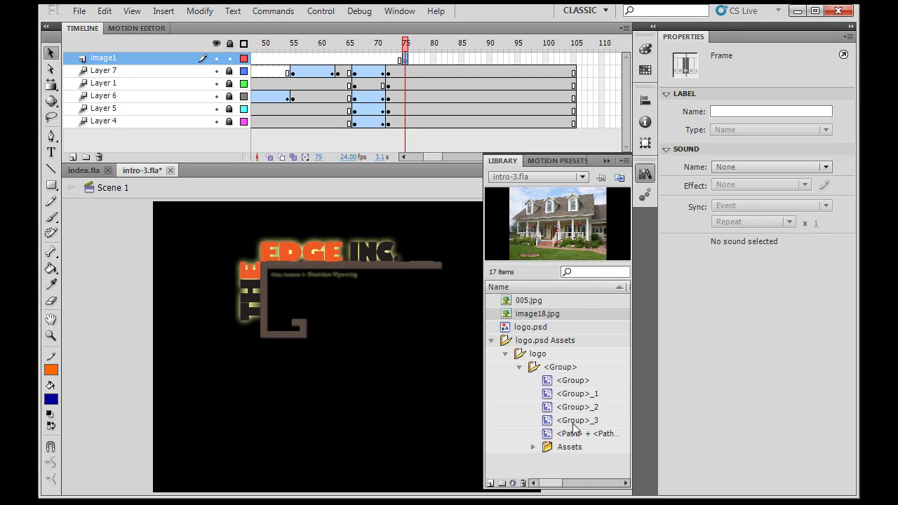
click(511, 303)
click(530, 314)
click(527, 302)
drag(593, 222, 345, 340)
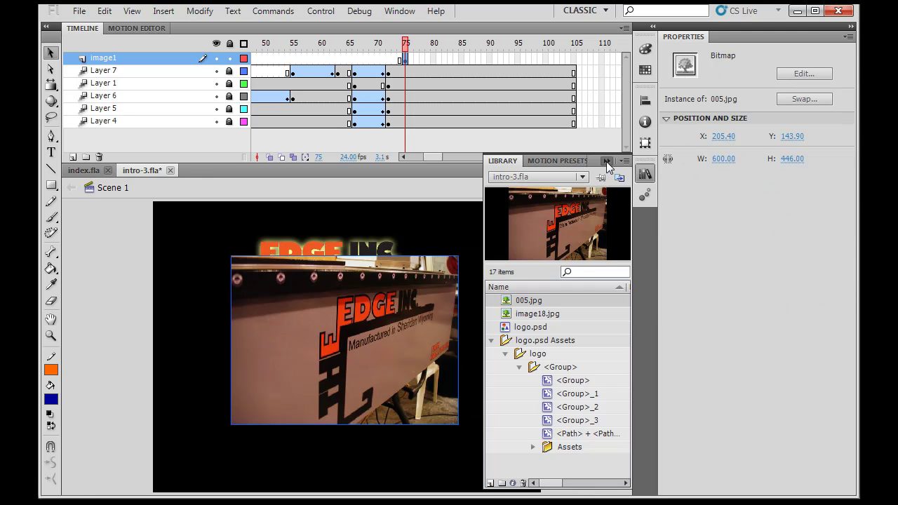
click(605, 156)
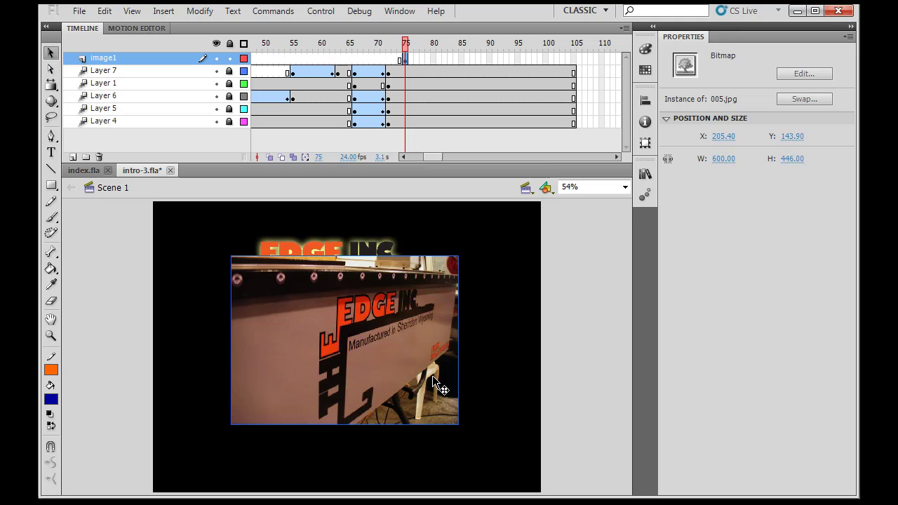
click(530, 354)
click(437, 358)
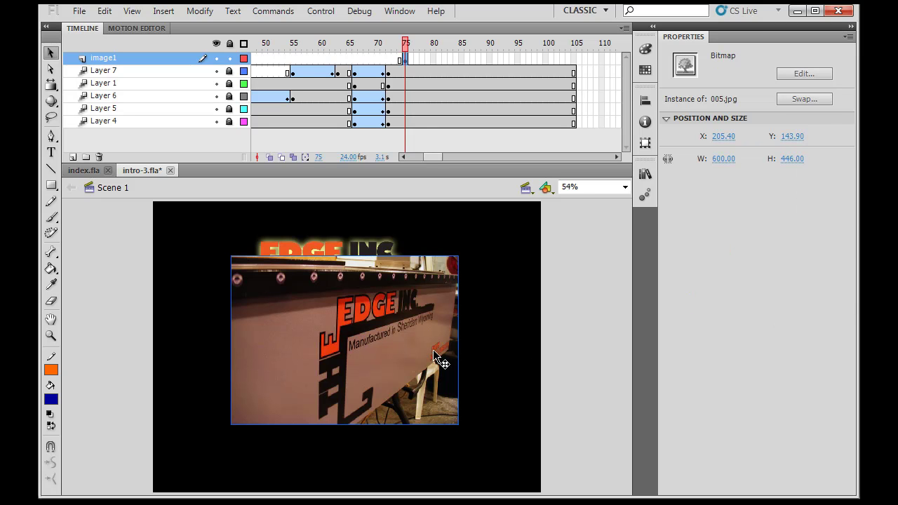
Convert 005.jpg into a Movie Clip symbol named im1 and drag it up to X 213.3, Y 88.3.
click(199, 10)
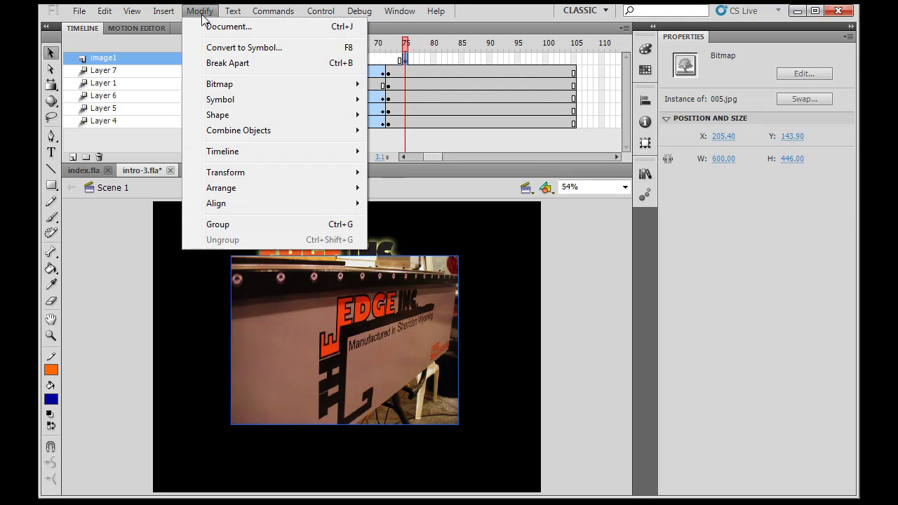
click(232, 47)
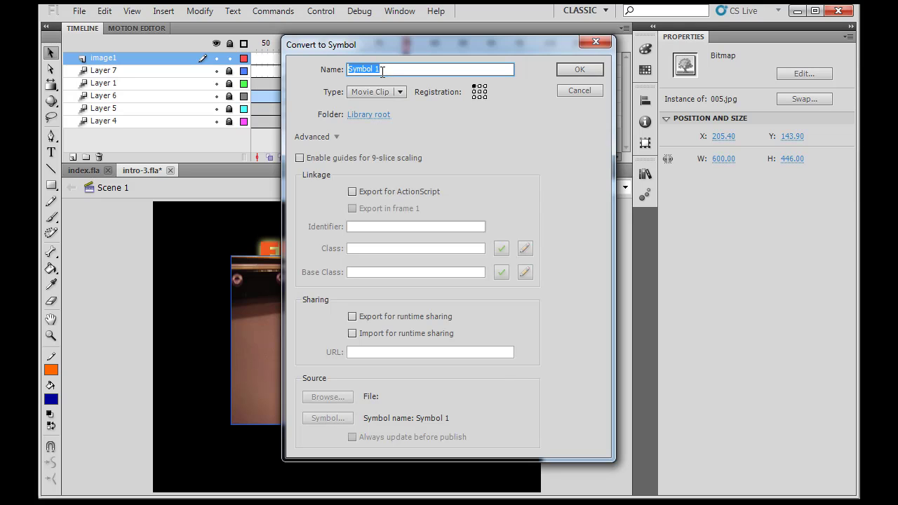
drag(382, 72, 309, 72)
text(im1)
click(579, 71)
drag(409, 307, 427, 298)
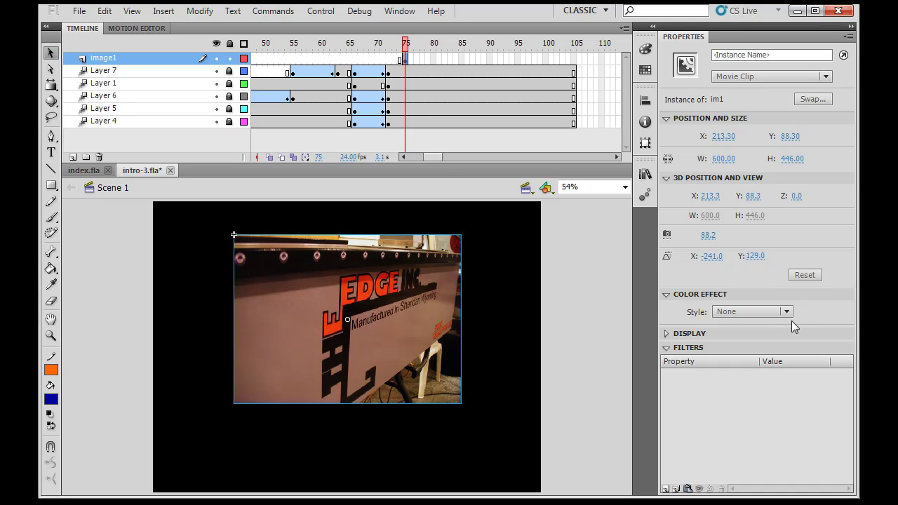
Reposition the im1 clip on the stage.
drag(409, 351, 329, 484)
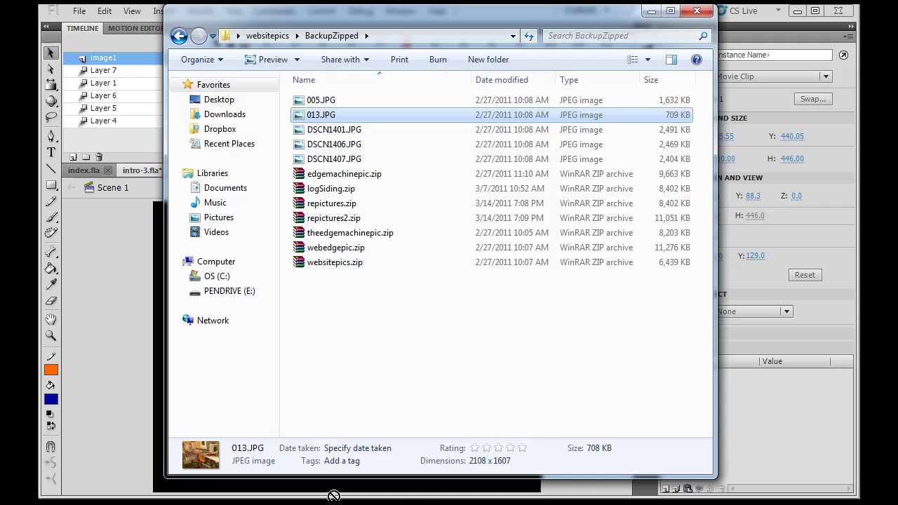
drag(333, 496, 201, 421)
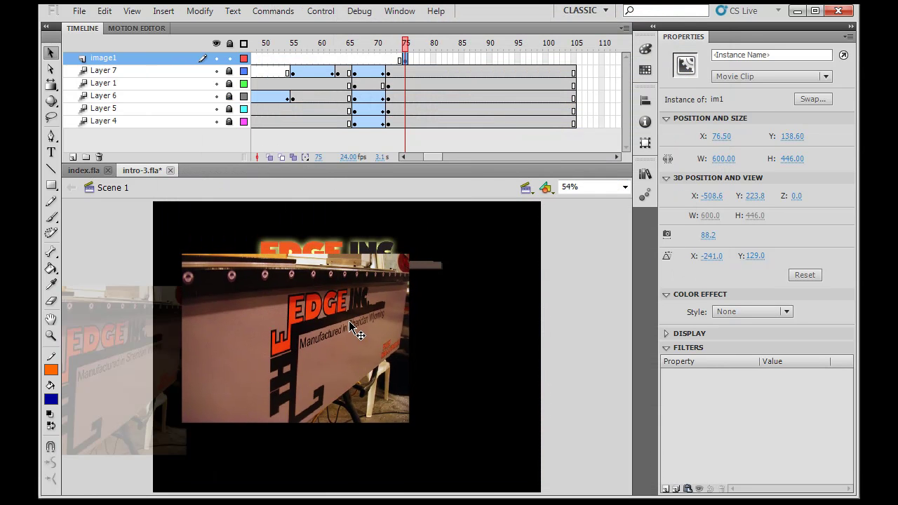
drag(360, 331, 499, 317)
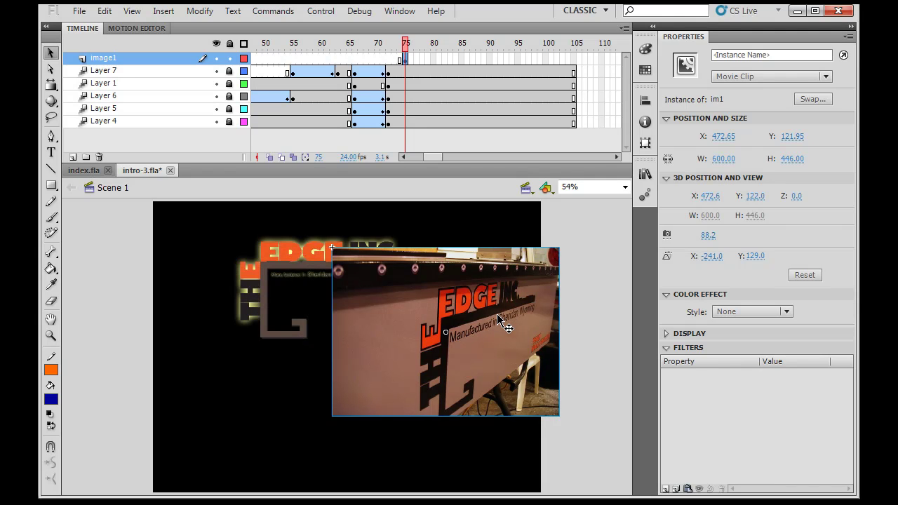
Rotate im1 around its vertical axis with the 3D Rotation tool, undoing the last rotation.
click(52, 101)
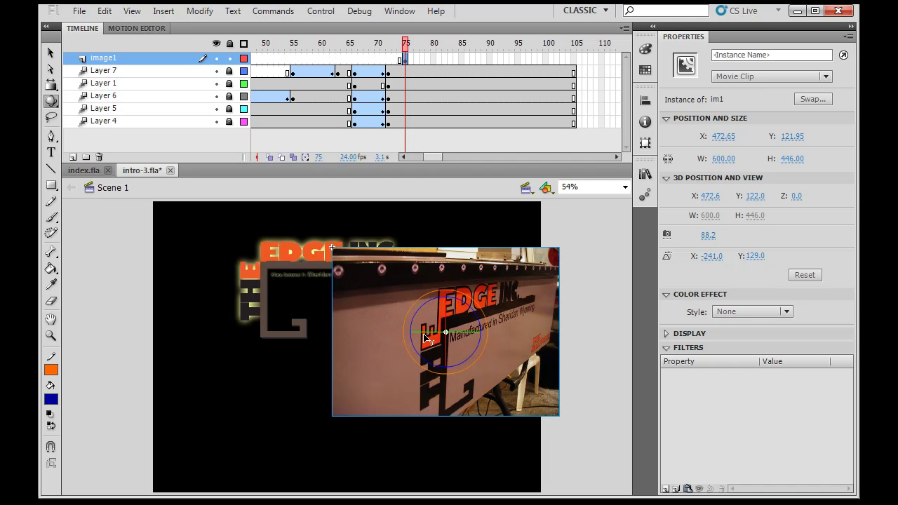
drag(429, 337, 360, 331)
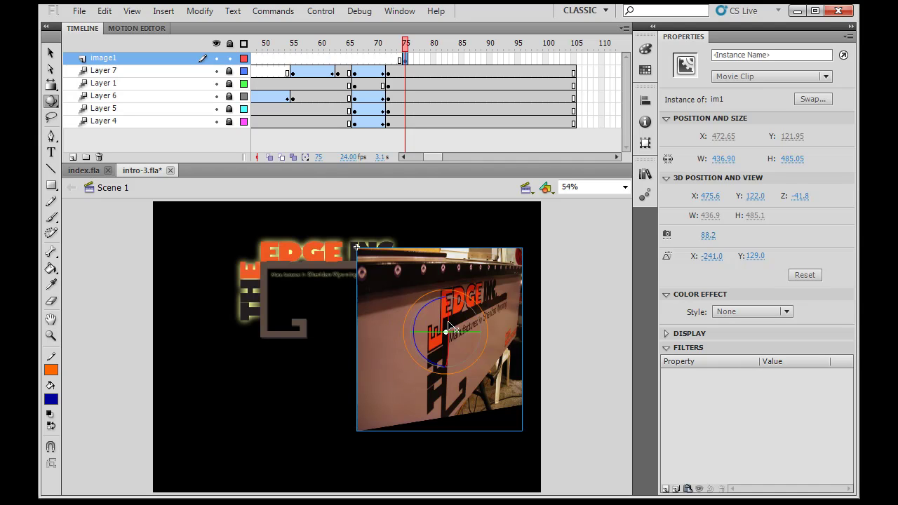
drag(433, 336, 446, 335)
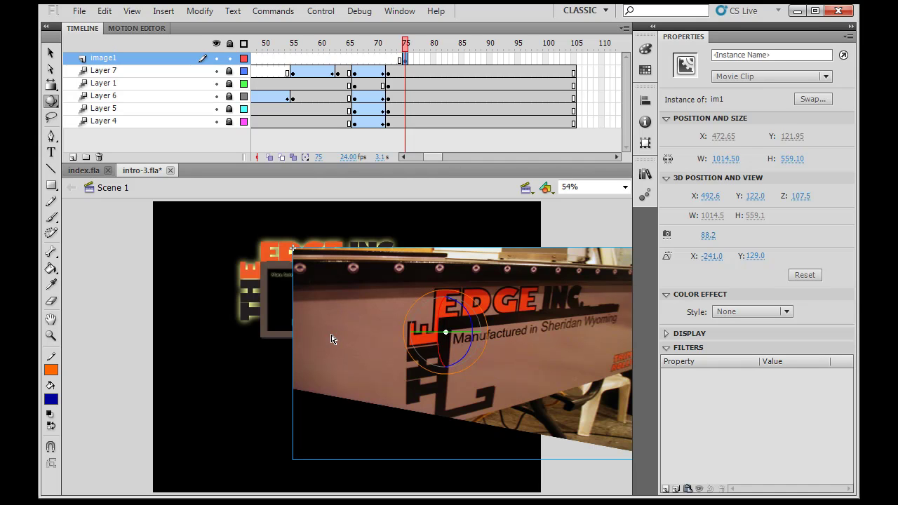
key(shift+Left)
key(shift+Left)
key(shift+Left)
key(shift+Left)
key(shift+Left)
key(shift+Left)
key(shift+Left)
key(shift+Left)
key(shift+Left)
key(shift+Left)
key(shift+Left)
key(shift+Left)
key(shift+Left)
key(shift+Left)
key(shift+Left)
key(shift+Left)
key(shift+Left)
key(shift+Left)
key(shift+Left)
key(shift+Left)
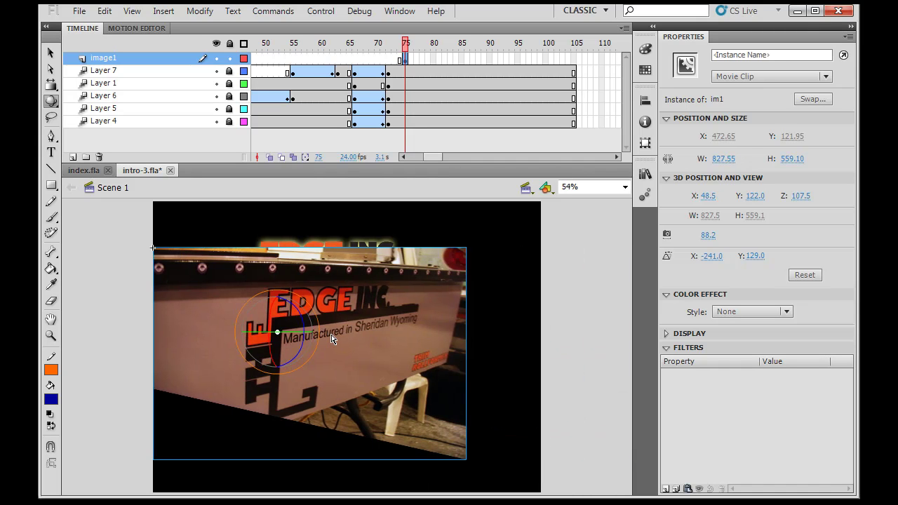
key(shift+Right)
key(shift+Right)
key(shift+Right)
key(shift+Right)
key(shift+Right)
key(shift+Right)
key(shift+Right)
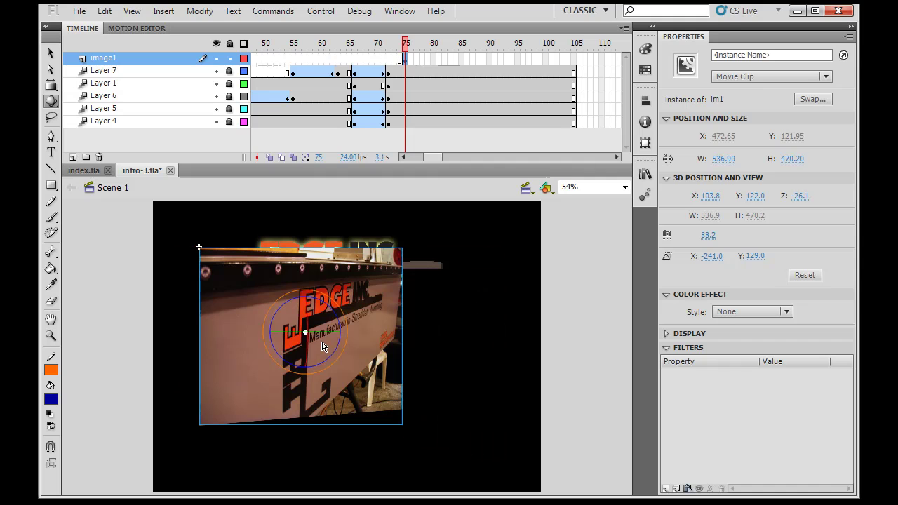
key(ctrl+shift+z)
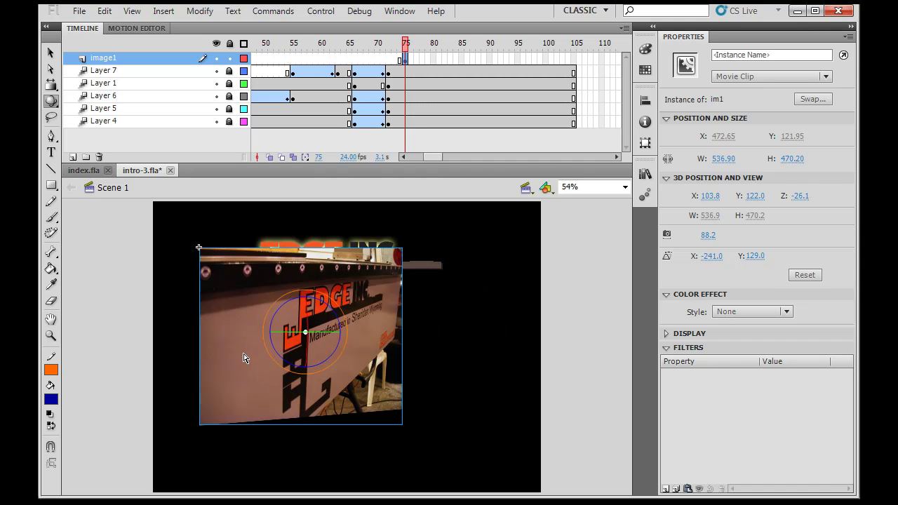
Nudge im1 to X 25.9, Y 142.0 and reapply a slight 3D tilt, then deselect.
key(Left)
key(Left)
key(Left)
key(Left)
key(Left)
key(Left)
key(Left)
key(Left)
key(Left)
key(Left)
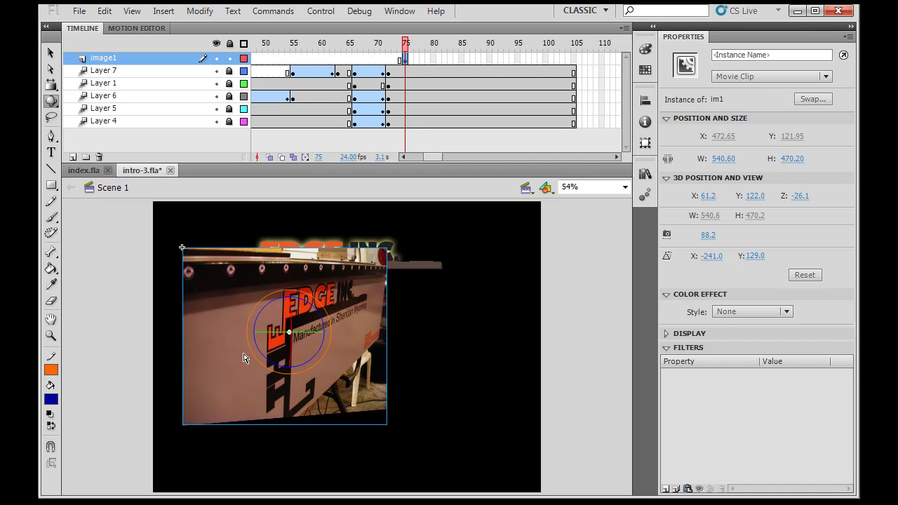
key(Down)
key(Down)
key(Down)
key(Down)
key(Down)
key(Down)
key(Down)
key(Down)
key(Down)
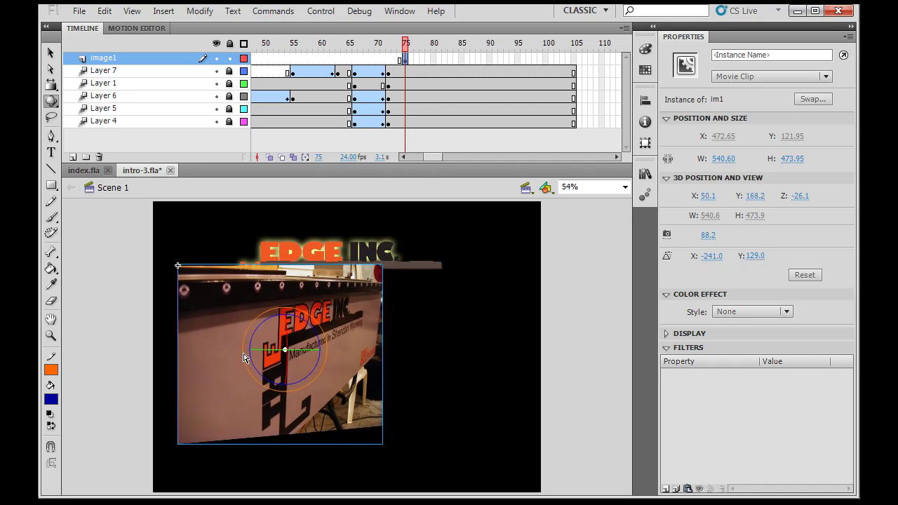
key(Left)
key(Left)
key(Left)
key(Up)
key(Up)
key(Up)
key(Up)
key(Up)
key(Up)
key(Up)
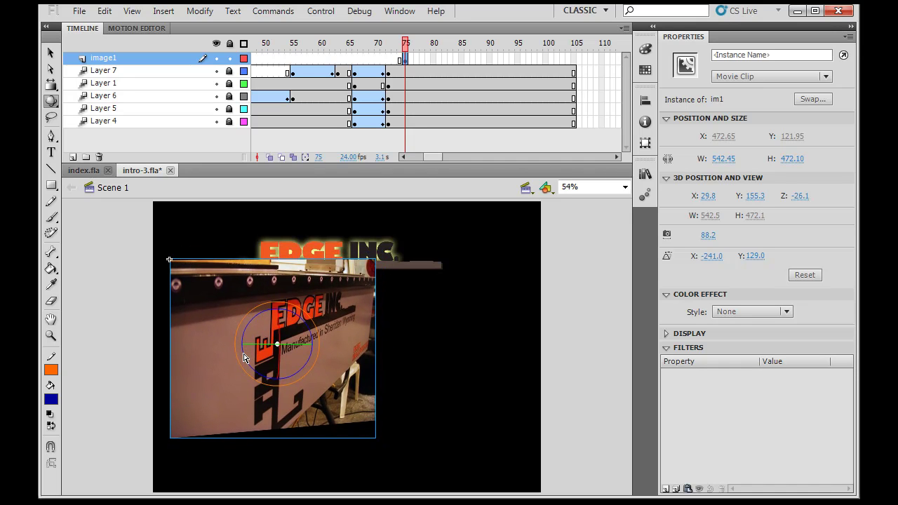
key(Down)
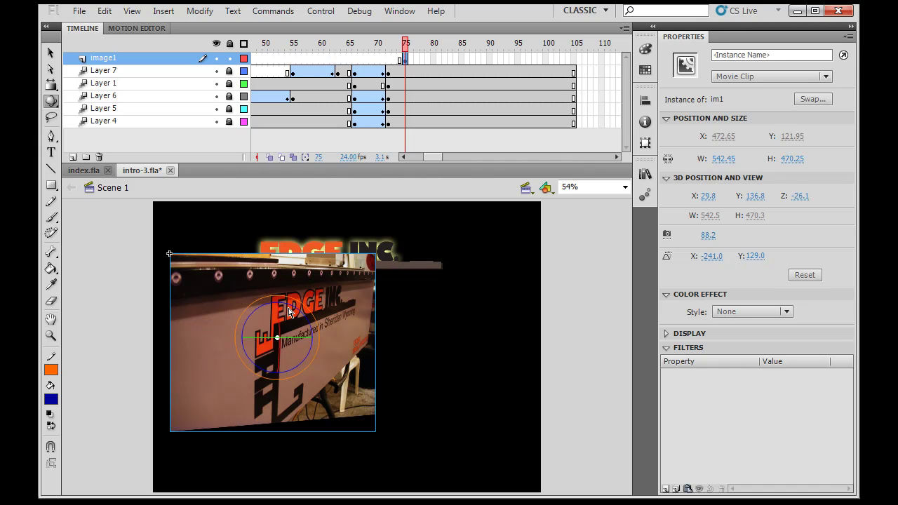
drag(278, 316, 283, 325)
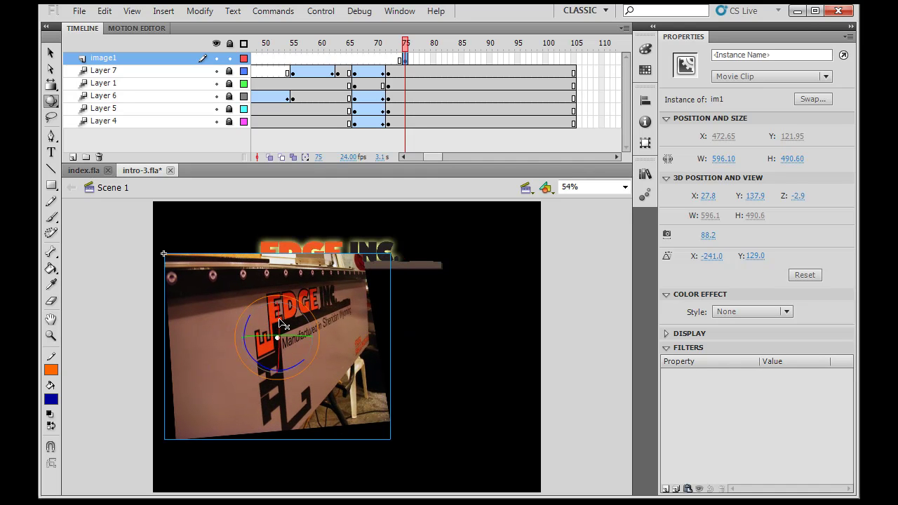
key(ctrl+z)
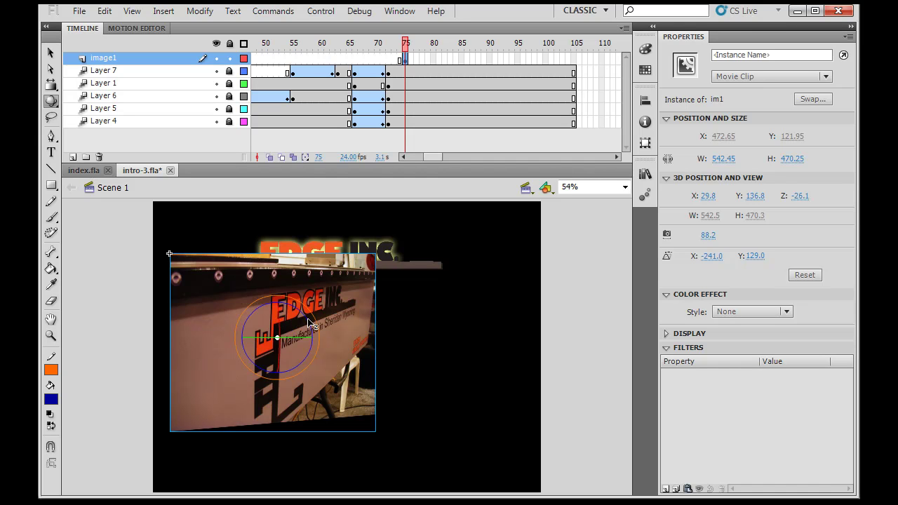
mouse_move(309, 324)
mouse_down()
mouse_move(298, 319)
mouse_move(308, 322)
mouse_up()
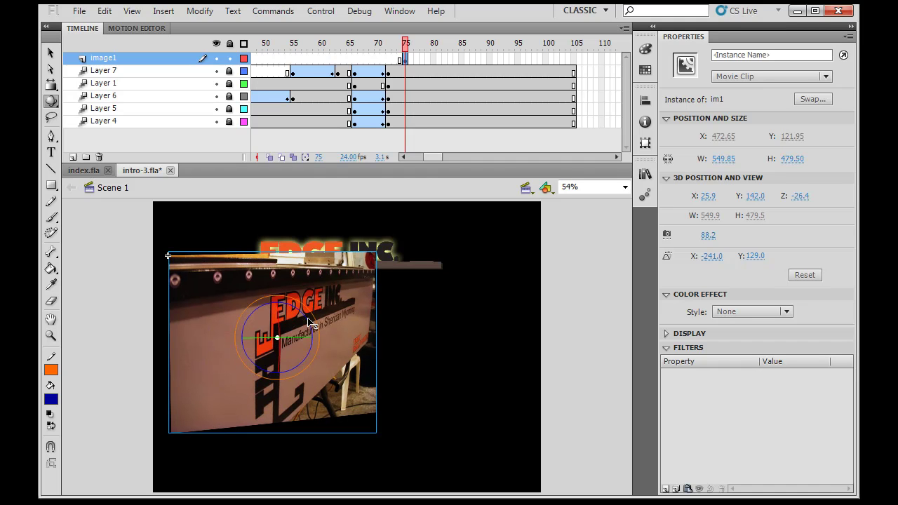
click(413, 382)
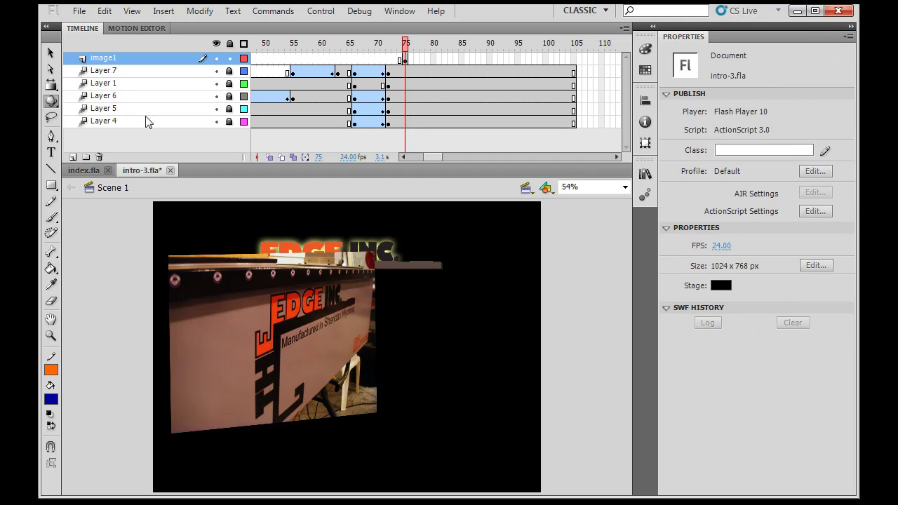
Add a motion tween to the im1 photo clip.
click(163, 11)
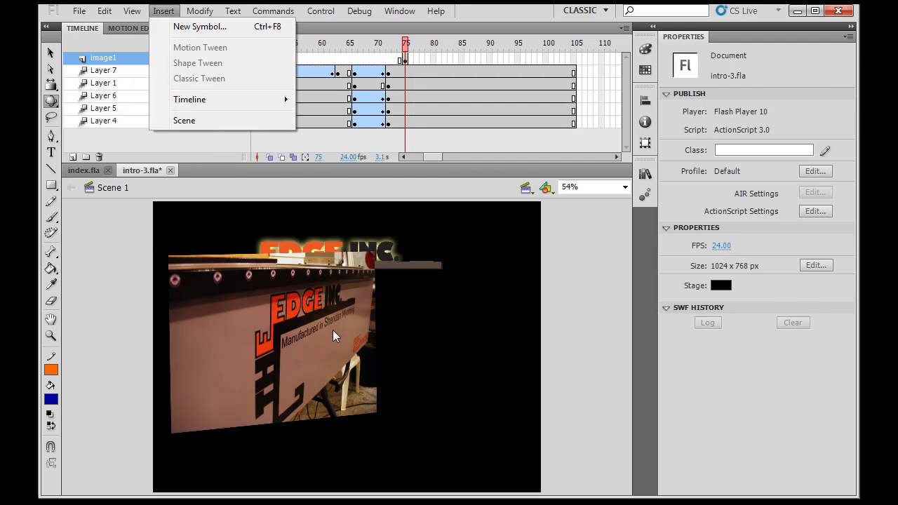
click(196, 374)
click(163, 11)
click(186, 48)
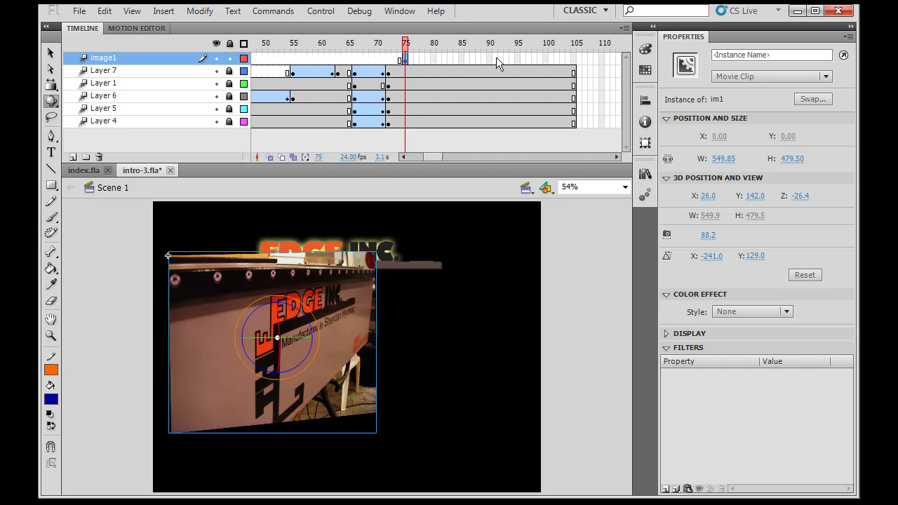
Extend the image1 layer's tween to frame 100.
click(519, 60)
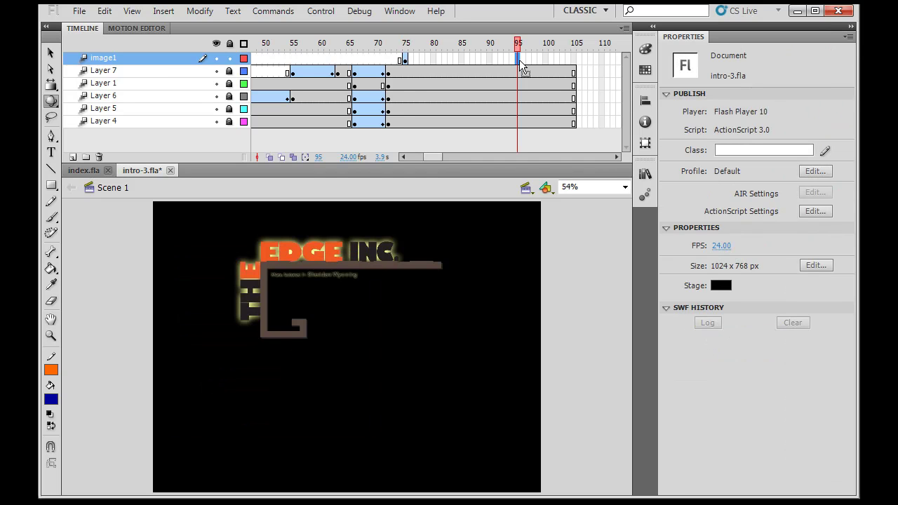
key(F5)
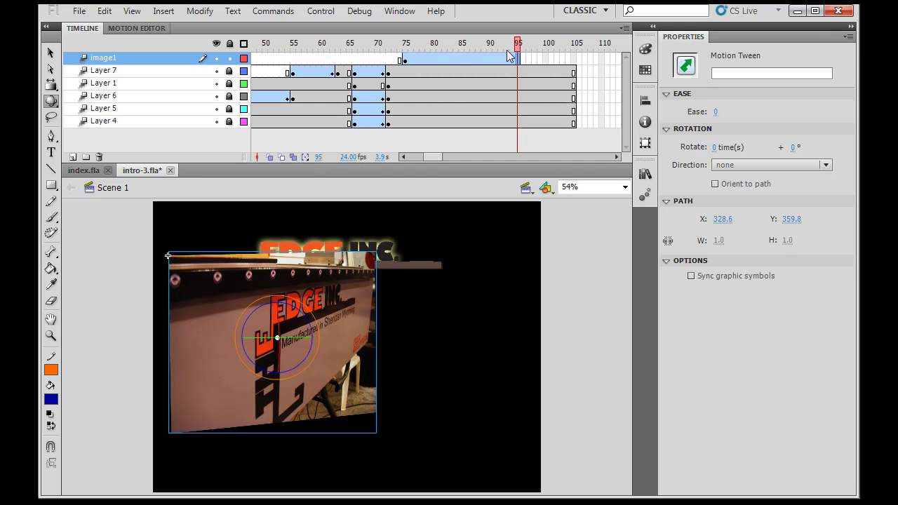
click(546, 60)
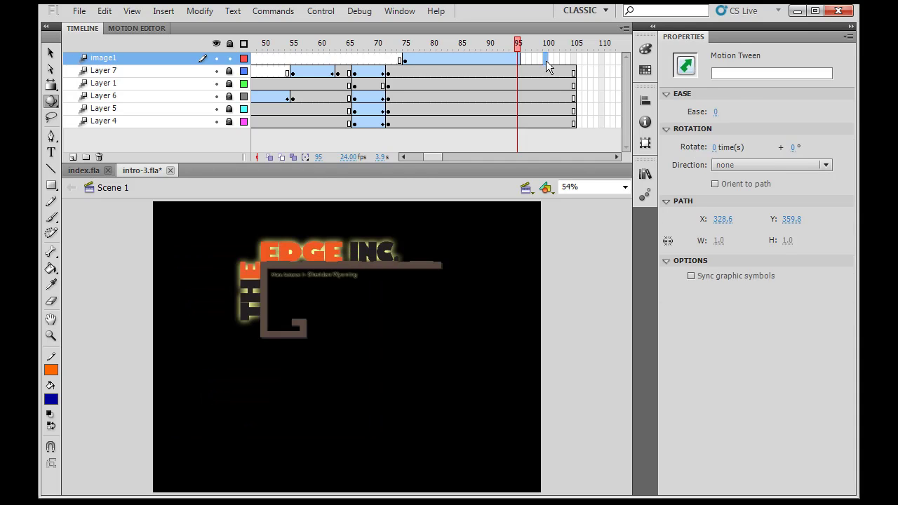
key(F5)
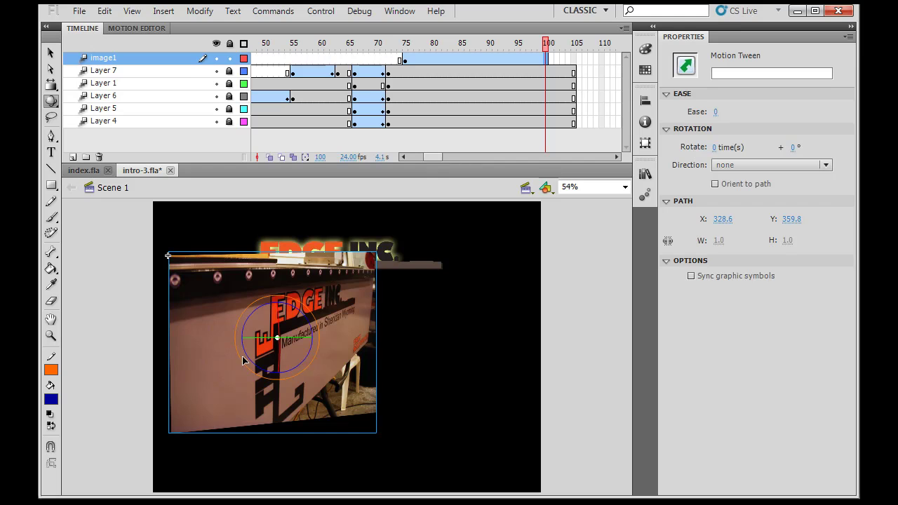
Nudge im1 right and up to X 211.0, Y 123.5 at frame 100.
click(190, 391)
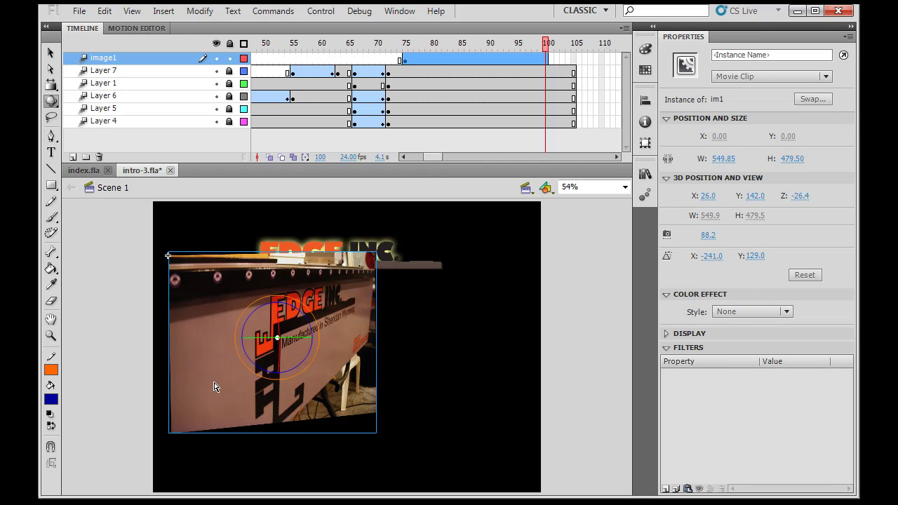
key(shift+Right)
key(shift+Right)
key(shift+Right)
key(shift+Right)
key(shift+Right)
key(shift+Right)
key(shift+Right)
key(shift+Right)
key(shift+Right)
key(shift+Right)
key(shift+Right)
key(shift+Right)
key(shift+Right)
key(shift+Right)
key(shift+Right)
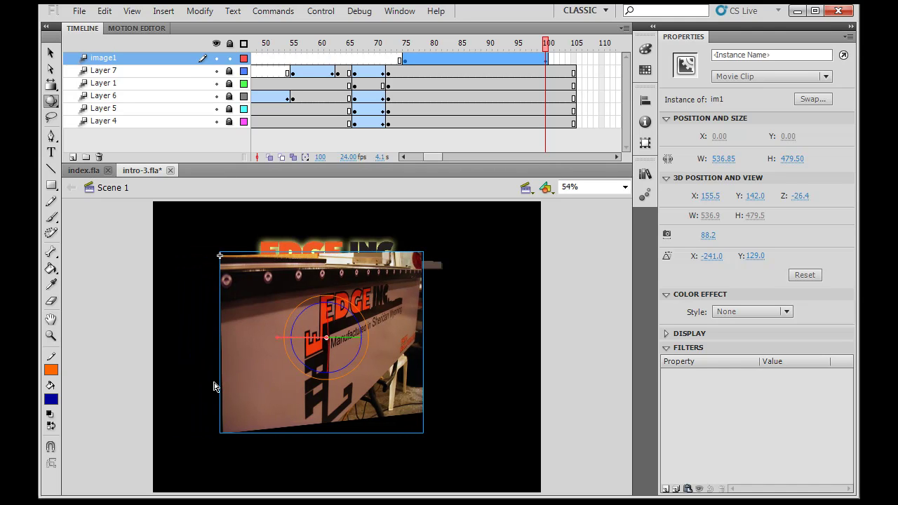
key(shift+Right)
key(shift+Right)
key(shift+Right)
key(shift+Right)
key(shift+Up)
key(shift+Up)
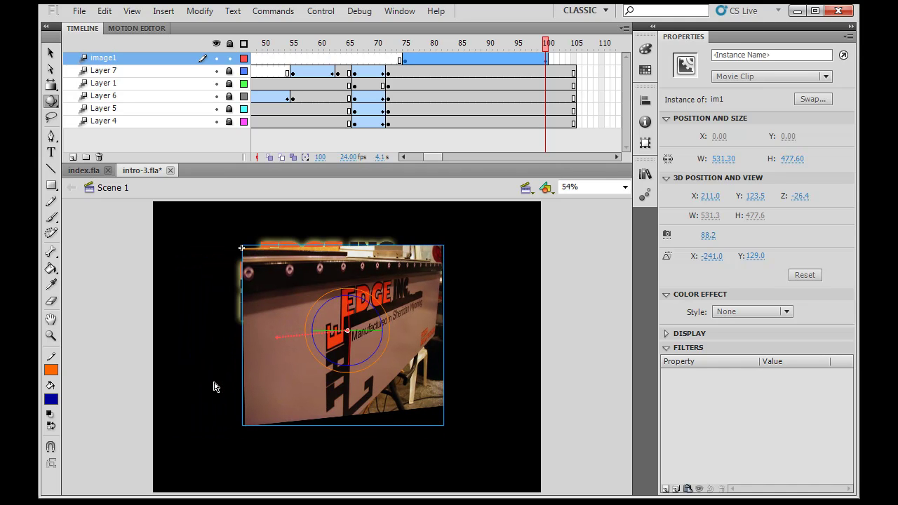
Scale im1 down to about 430×385 at frame 100 with the Free Transform Tool.
drag(414, 44, 546, 58)
click(296, 301)
drag(58, 84, 94, 86)
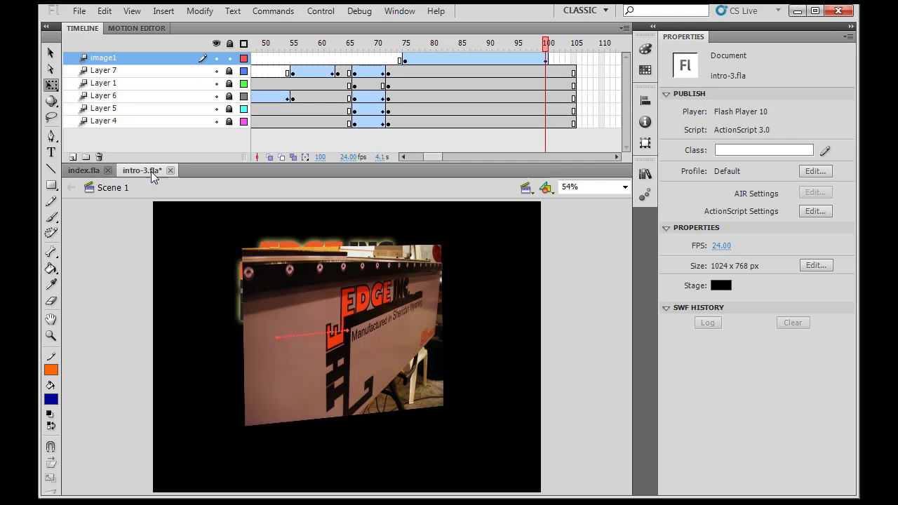
click(341, 312)
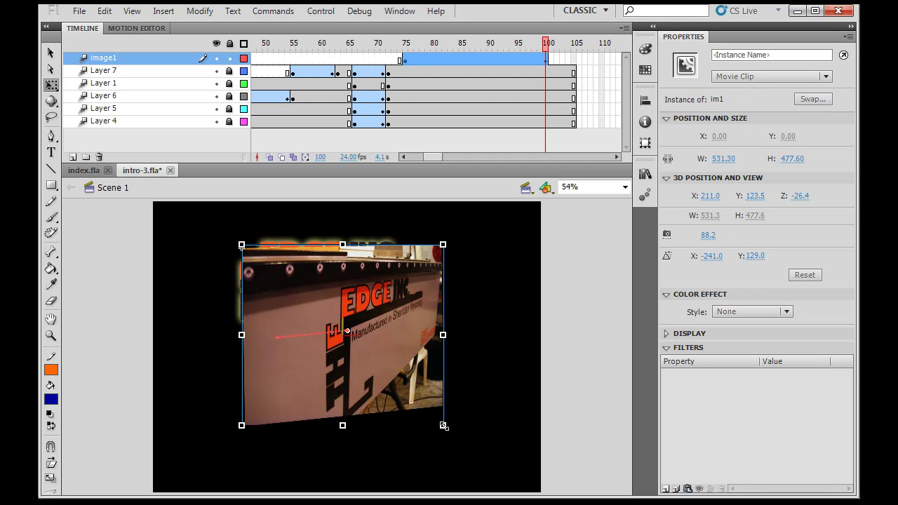
drag(443, 425, 427, 410)
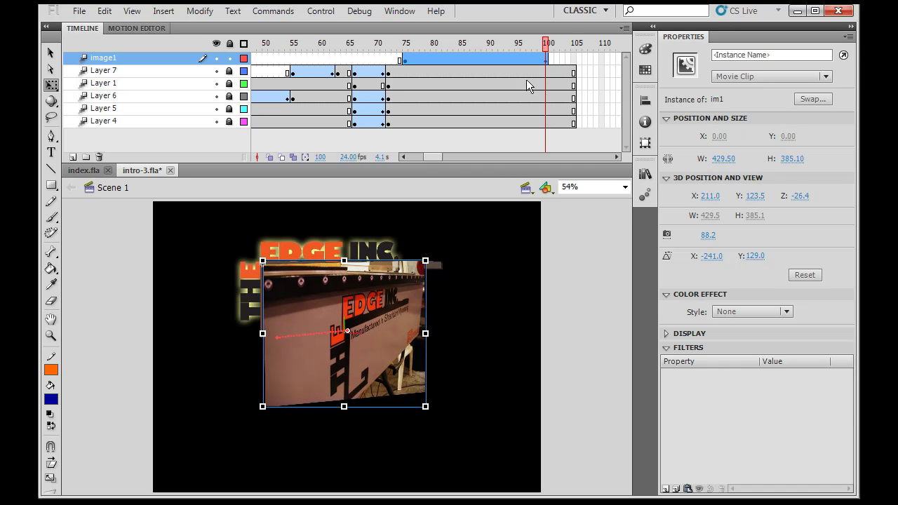
At frame 75, nudge im1 left to X 9.3, Y 143.8.
drag(547, 45, 406, 43)
click(234, 350)
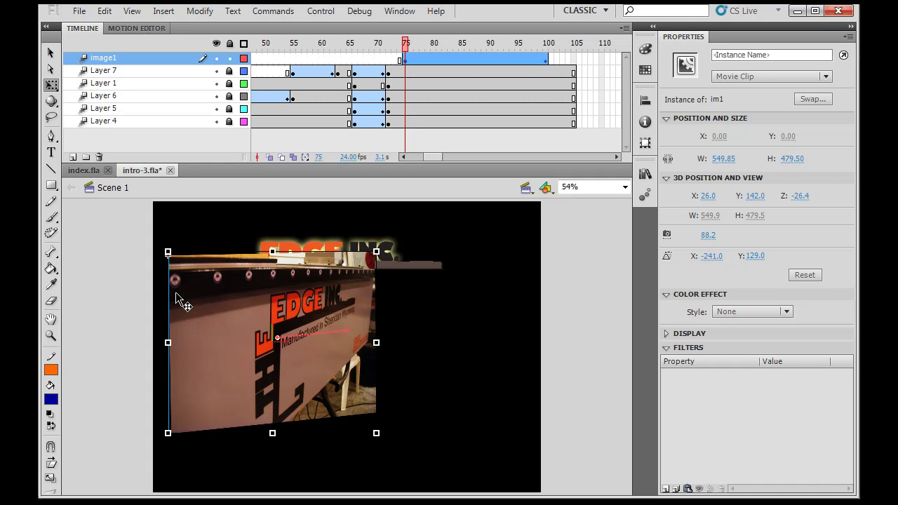
key(Left)
key(Left)
key(Left)
key(Left)
key(Left)
key(Left)
key(Left)
key(Left)
key(Left)
key(Left)
key(Left)
key(Left)
key(Left)
key(Left)
key(Left)
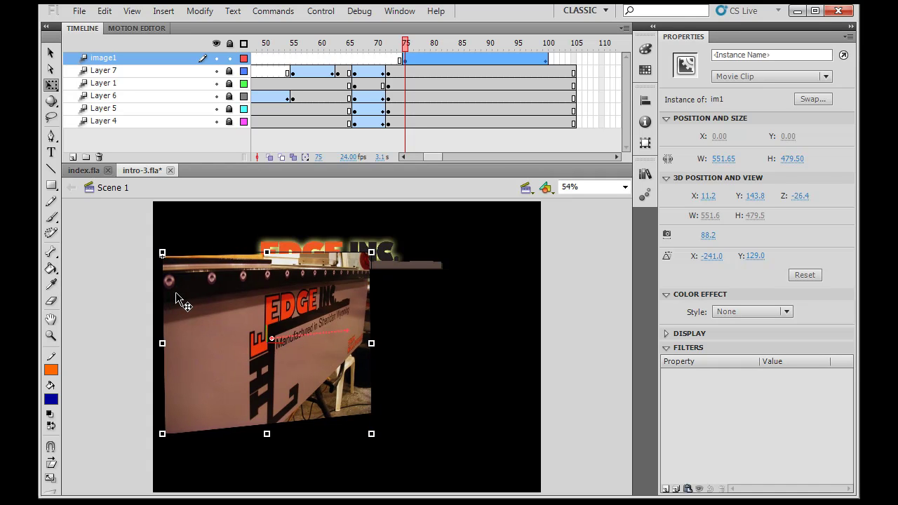
key(Left)
key(Left)
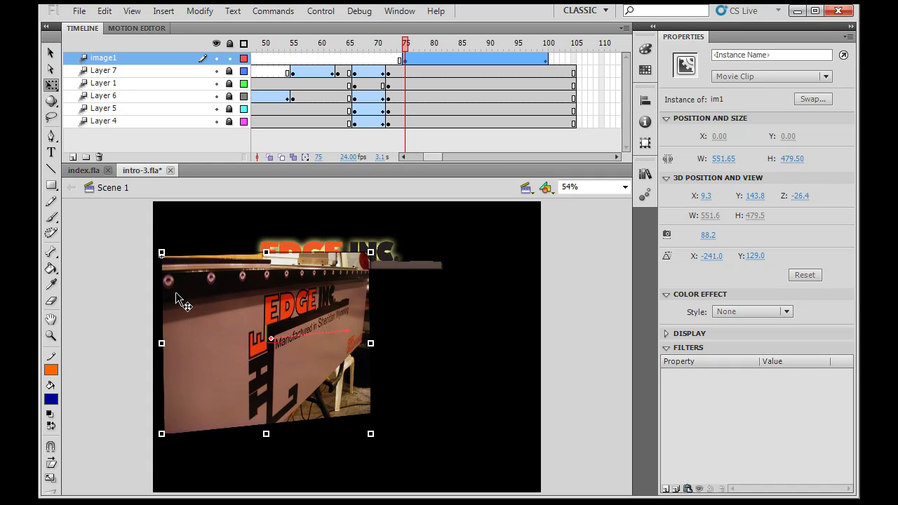
click(435, 65)
Insert a keyframe for all properties at frame 80.
right_click(434, 62)
mouse_move(518, 177)
click(682, 267)
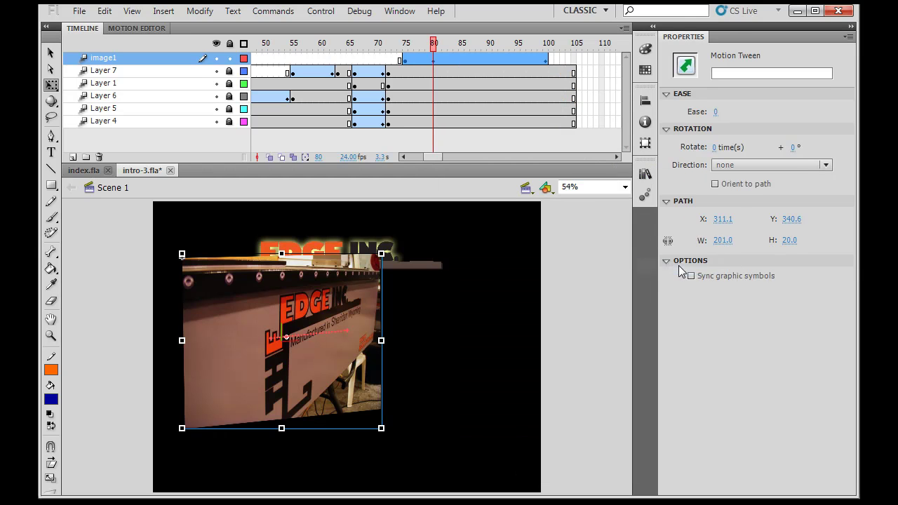
Give im1 an Alpha color effect of 0% at frame 75.
click(406, 44)
click(224, 337)
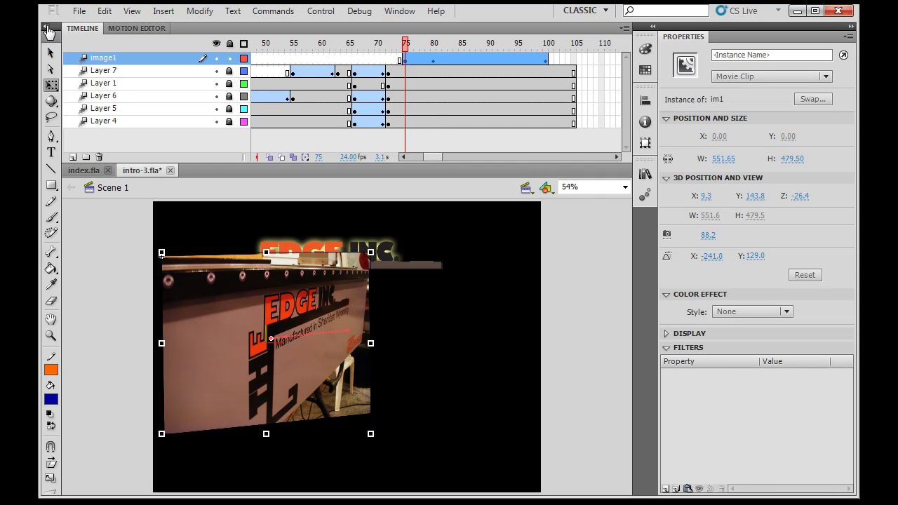
click(52, 53)
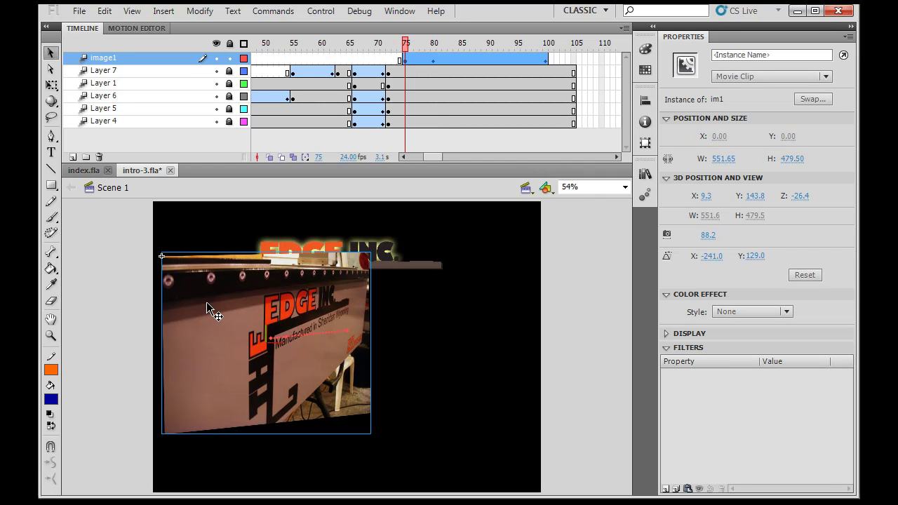
click(786, 313)
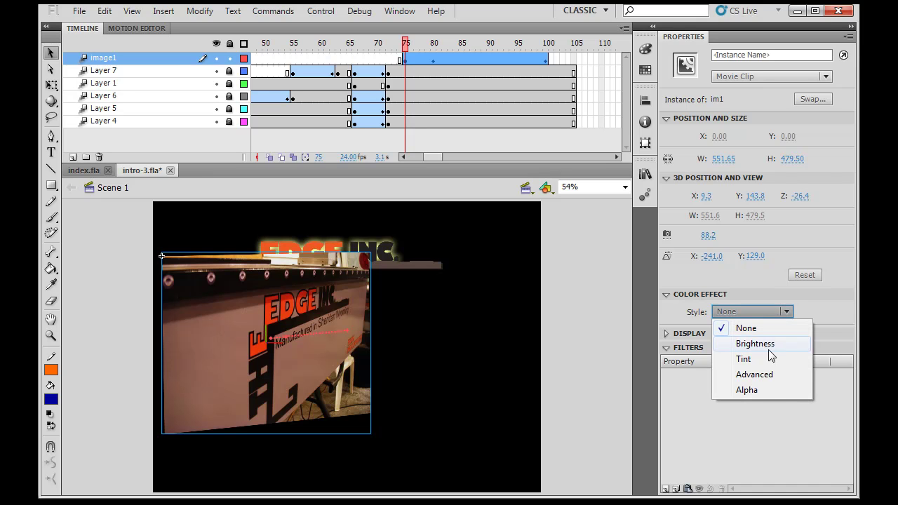
click(764, 391)
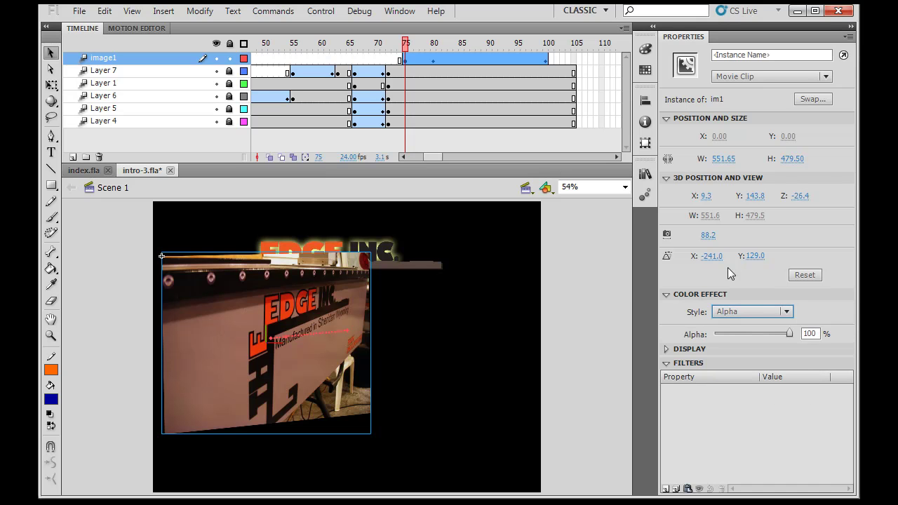
drag(790, 332, 697, 336)
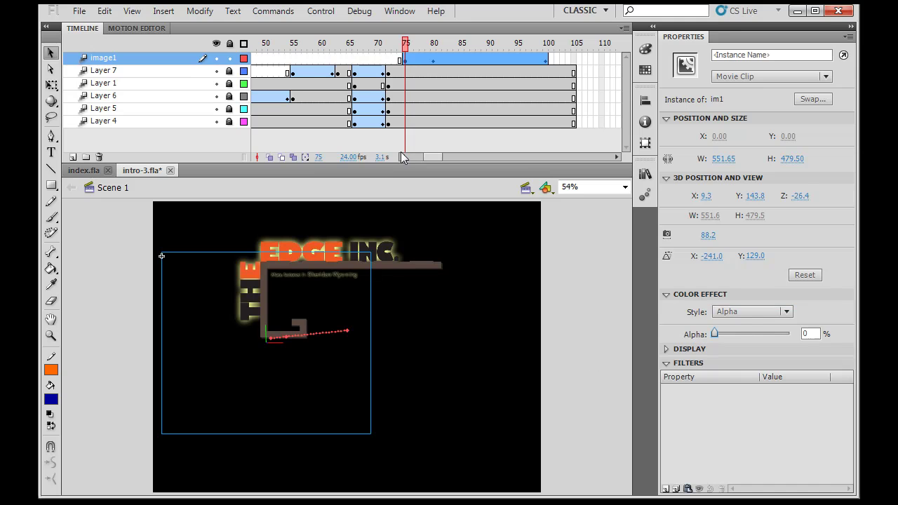
Set im1's Alpha to 100% at frame 80 and preview the fade-in.
drag(406, 44, 435, 45)
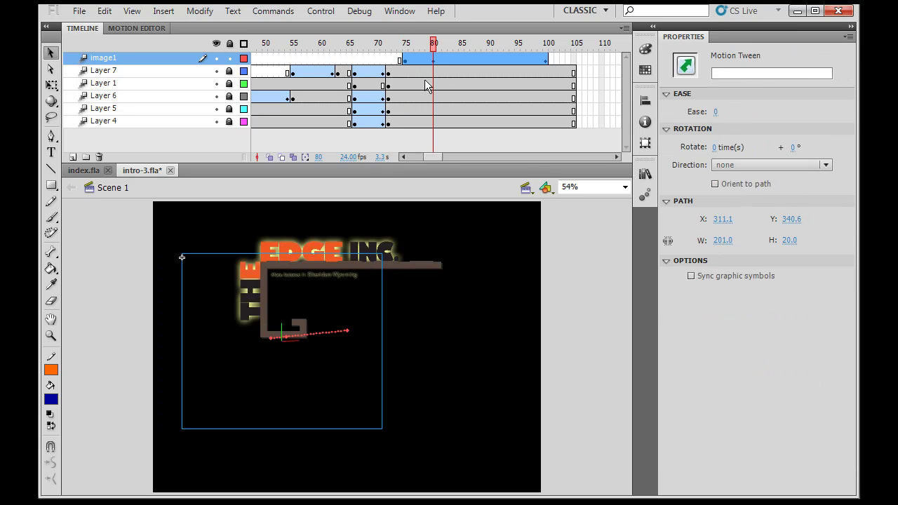
click(333, 390)
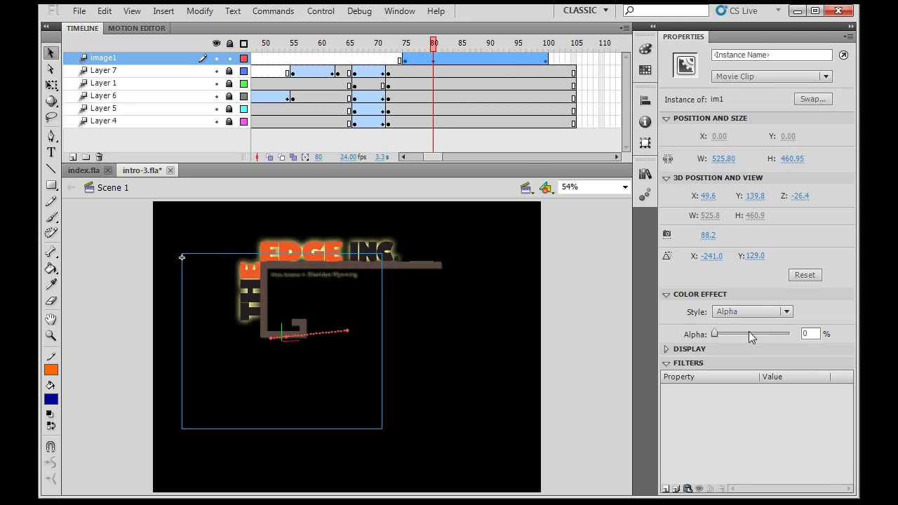
drag(714, 334, 828, 332)
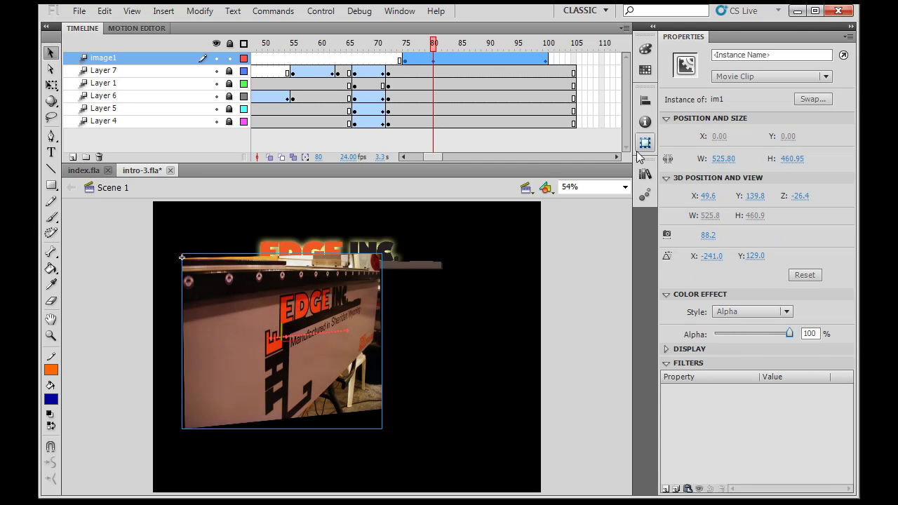
drag(436, 44, 518, 43)
Insert a keyframe for all properties at frame 95.
click(520, 60)
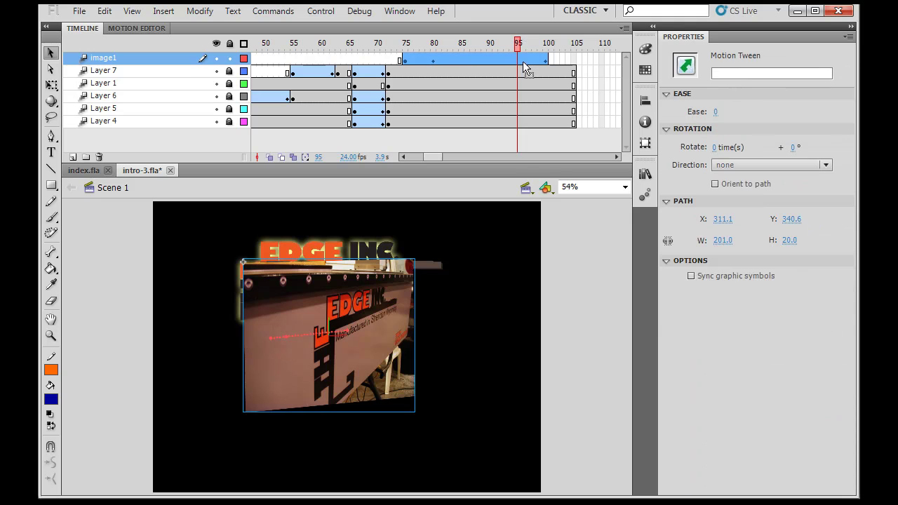
right_click(520, 62)
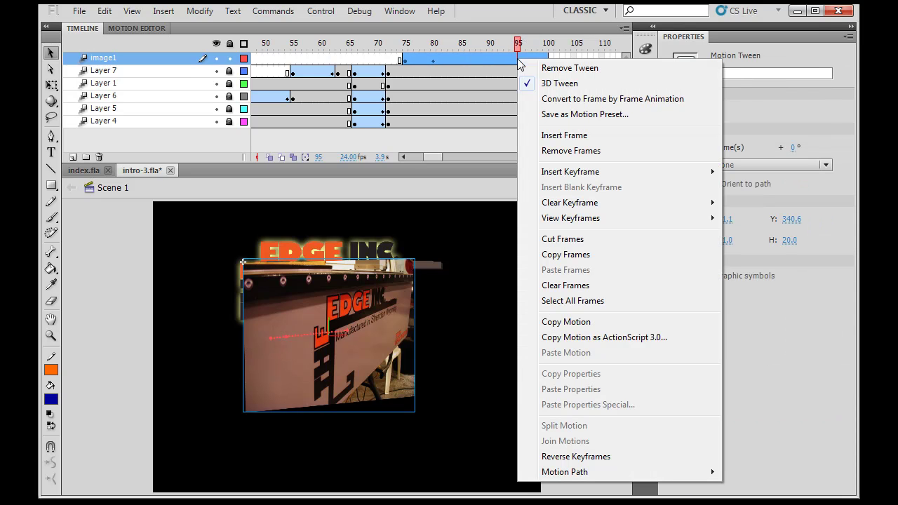
mouse_move(581, 175)
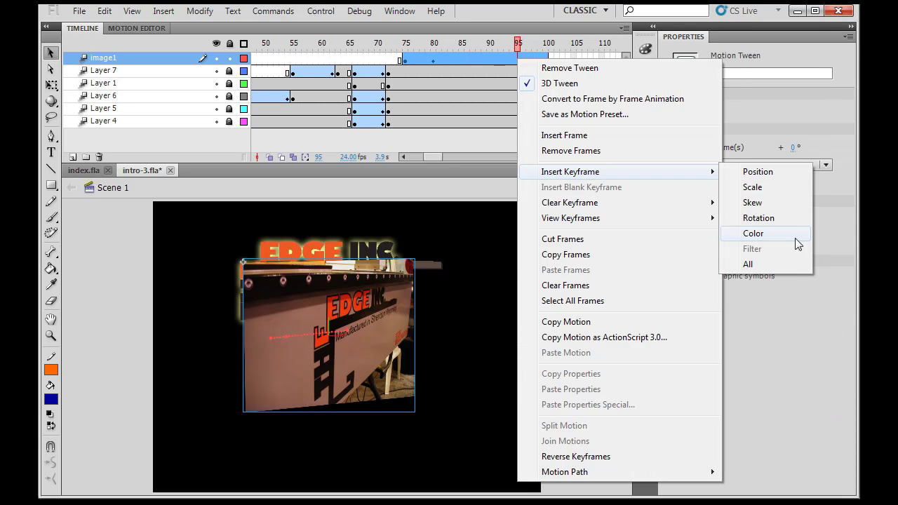
click(753, 265)
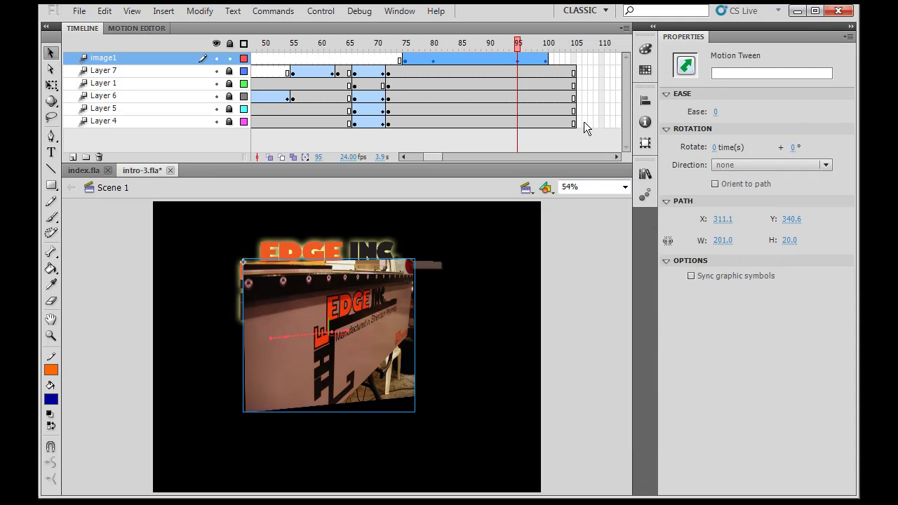
Set im1's Alpha to 0% at frame 100 and preview the fade-out.
click(547, 56)
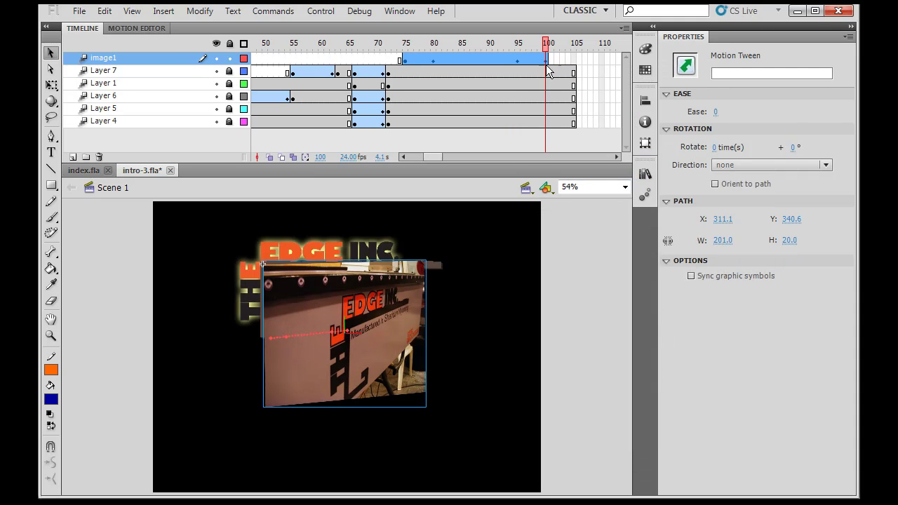
click(415, 334)
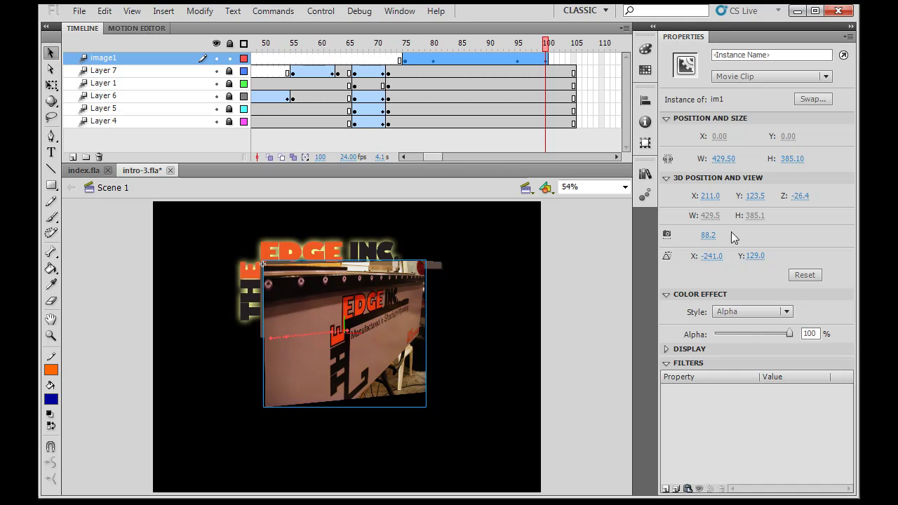
drag(790, 334, 692, 335)
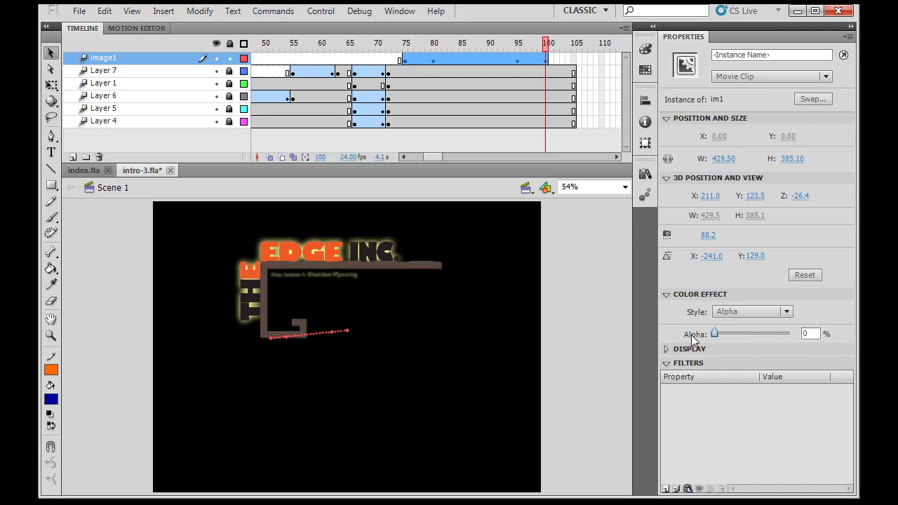
drag(547, 43, 157, 67)
Play the intro-3.fla animation from the image1 layer through to frame 100.
click(158, 64)
click(328, 11)
click(334, 25)
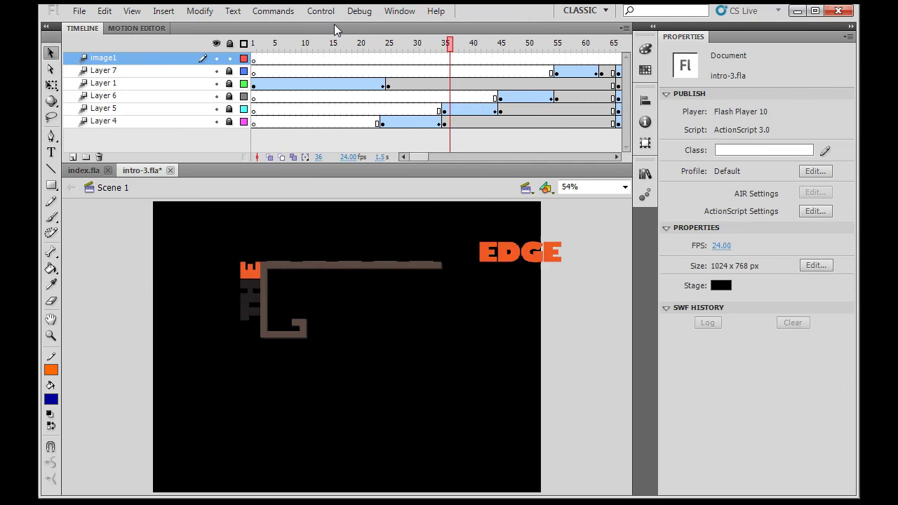